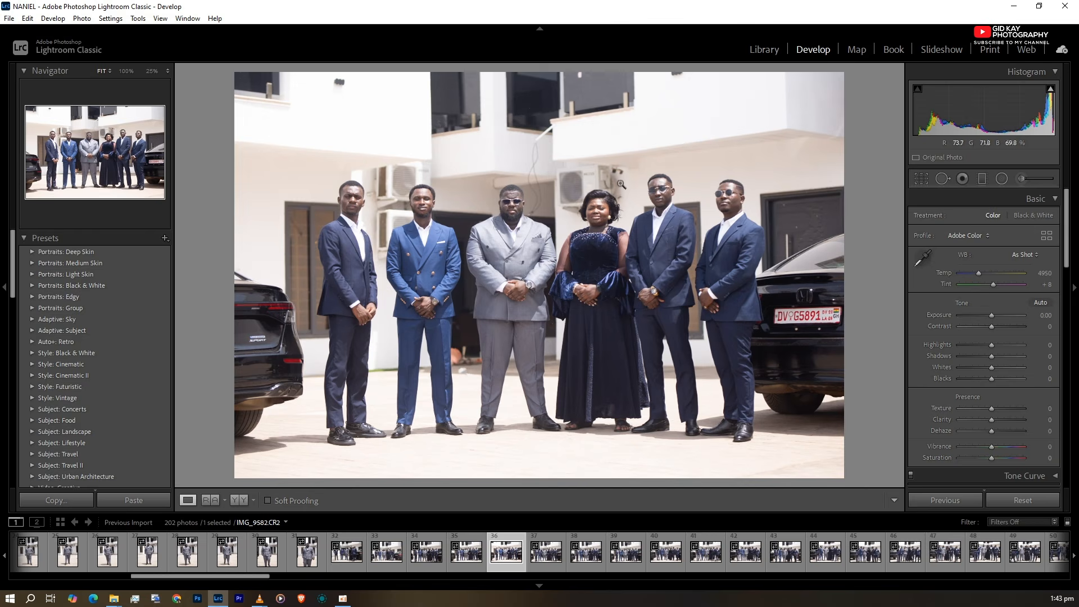
# - Lower the group photo's Highlights to -100 and compare the result side by side with the original
pyautogui.click(600, 202)
pyautogui.click(588, 212)
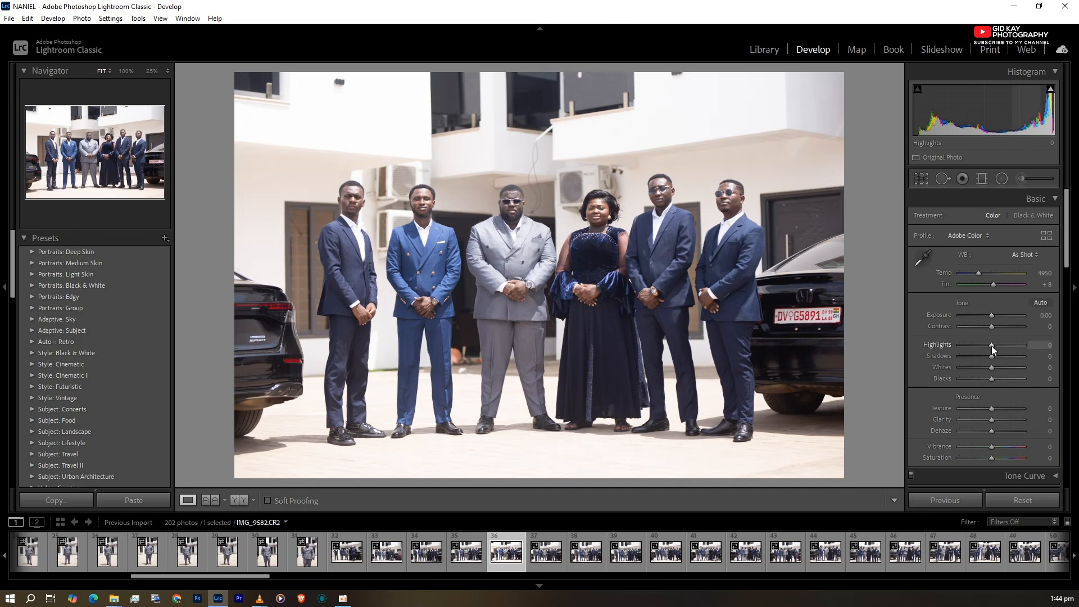
pyautogui.moveTo(991, 346)
pyautogui.mouseDown()
pyautogui.moveTo(964, 345)
pyautogui.moveTo(996, 343)
pyautogui.mouseUp()
pyautogui.moveTo(996, 345); pyautogui.dragTo(930, 339)
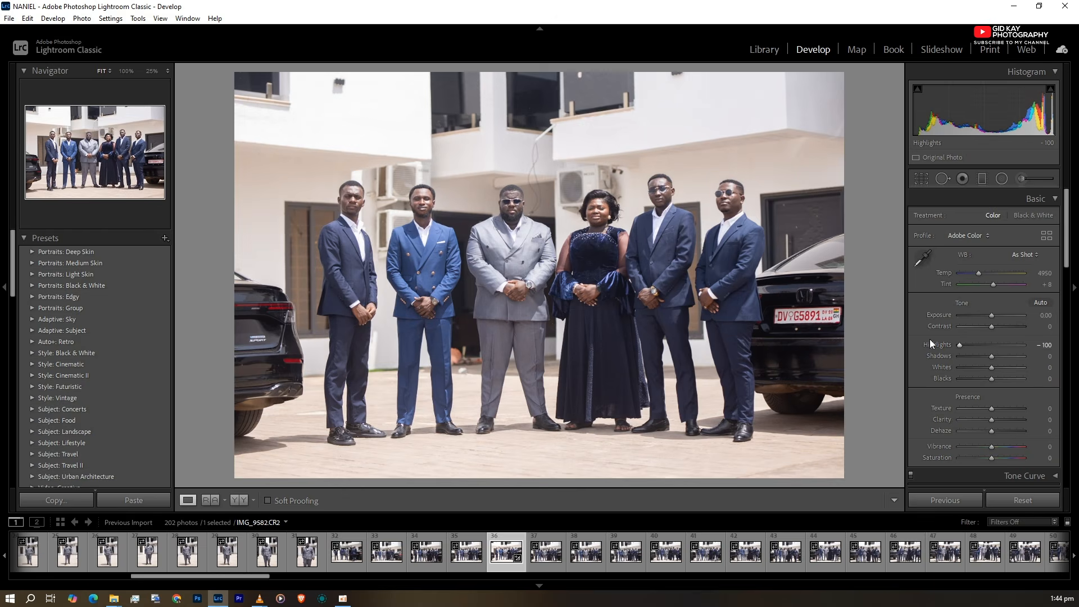
pyautogui.click(238, 497)
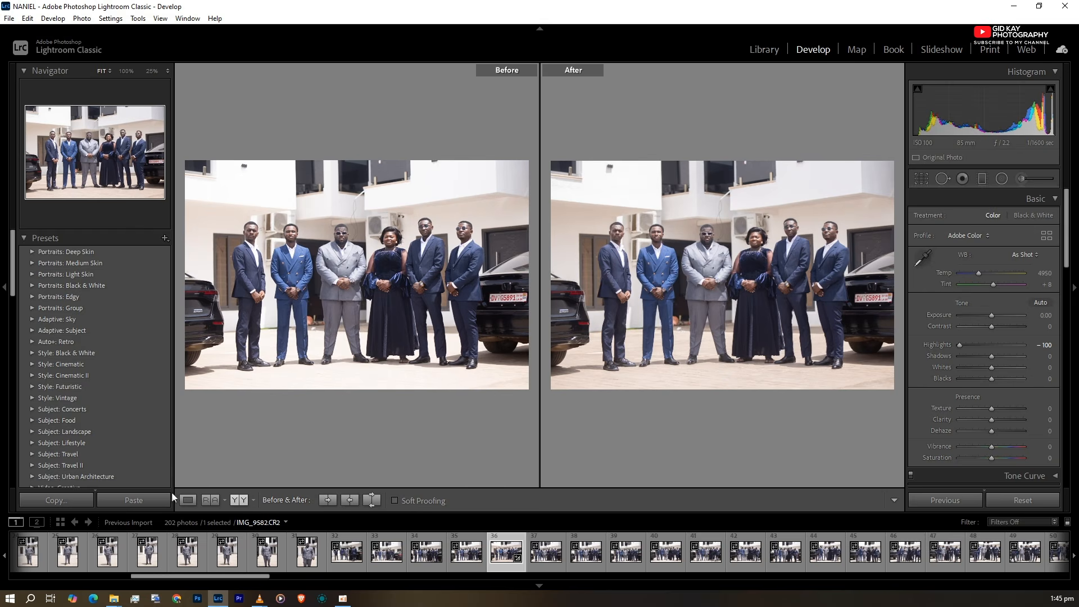
pyautogui.click(188, 500)
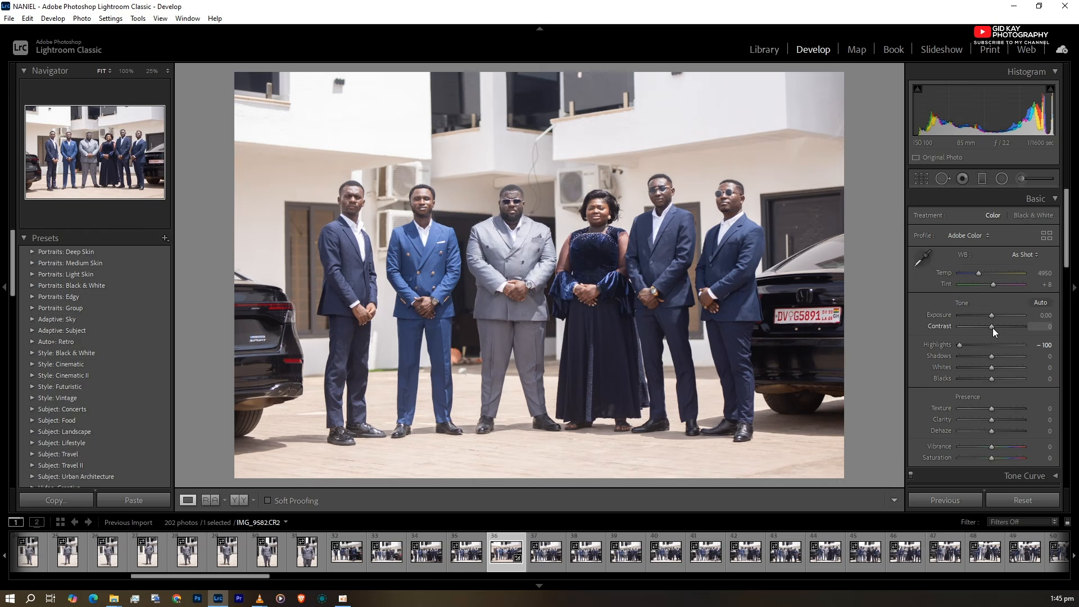
# - Set the basic tone values to Contrast +32, Exposure -0.26 and Whites -11
pyautogui.moveTo(993, 328); pyautogui.dragTo(1003, 329)
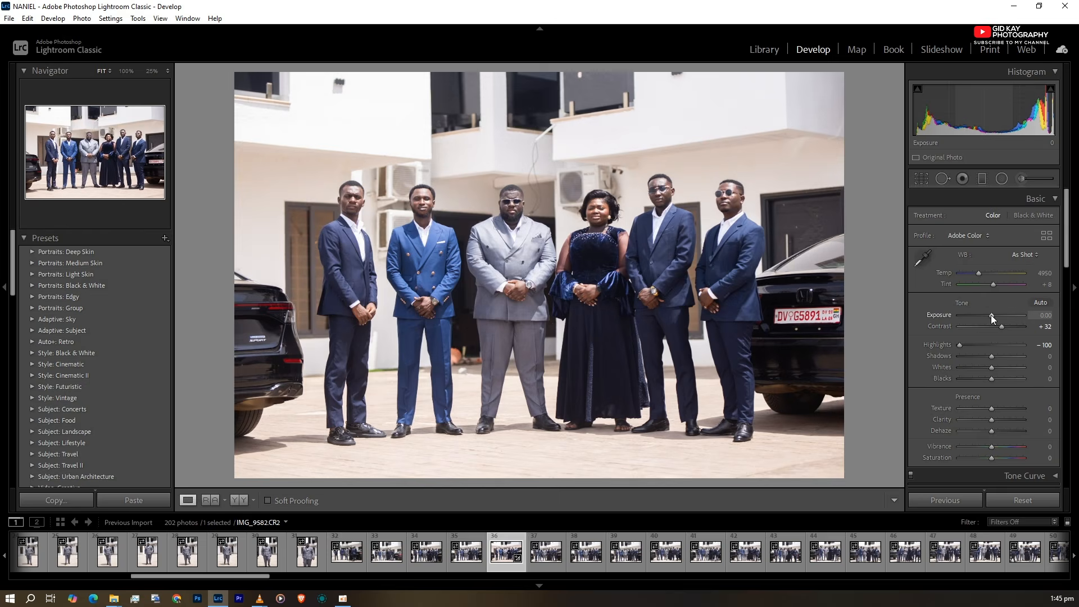
pyautogui.moveTo(991, 315); pyautogui.dragTo(989, 315)
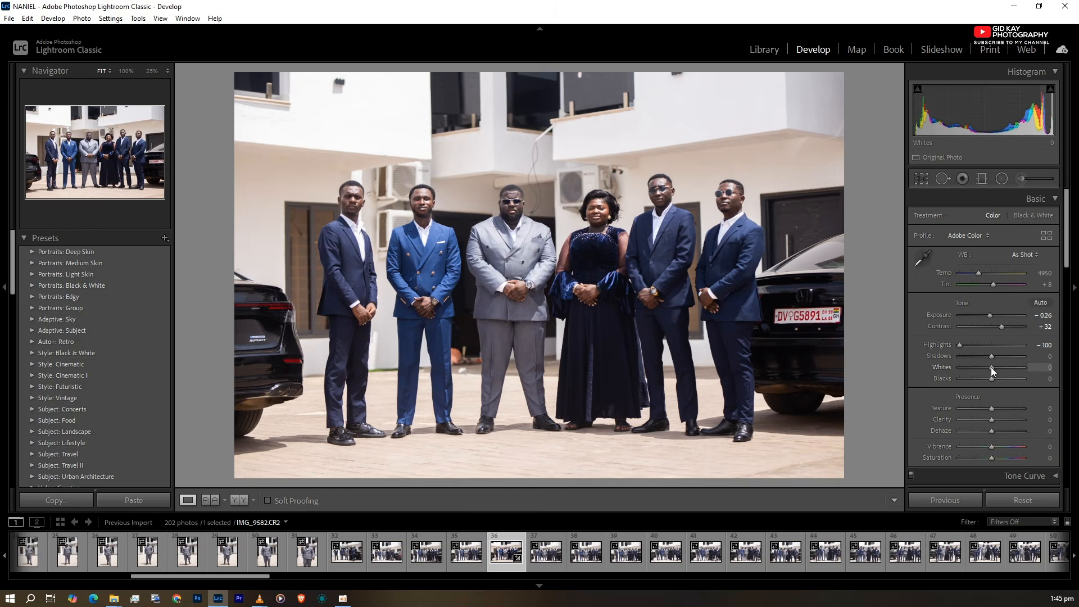
pyautogui.moveTo(991, 367); pyautogui.dragTo(987, 367)
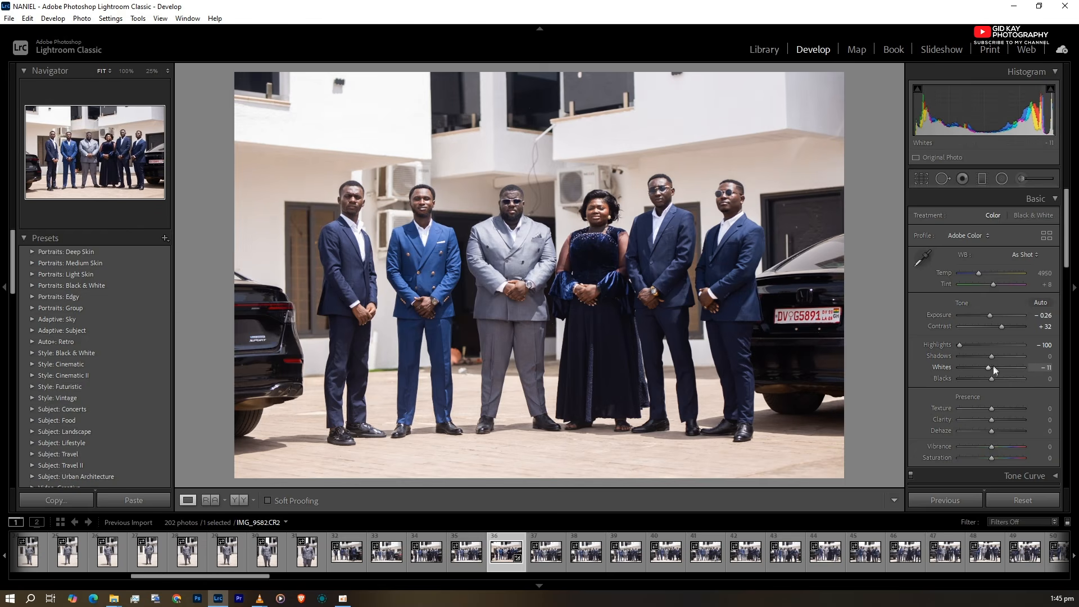
# - Set Dehaze to +7 while viewing the photo before and after, and return to the single-photo view
pyautogui.scroll(-2, 987, 420)
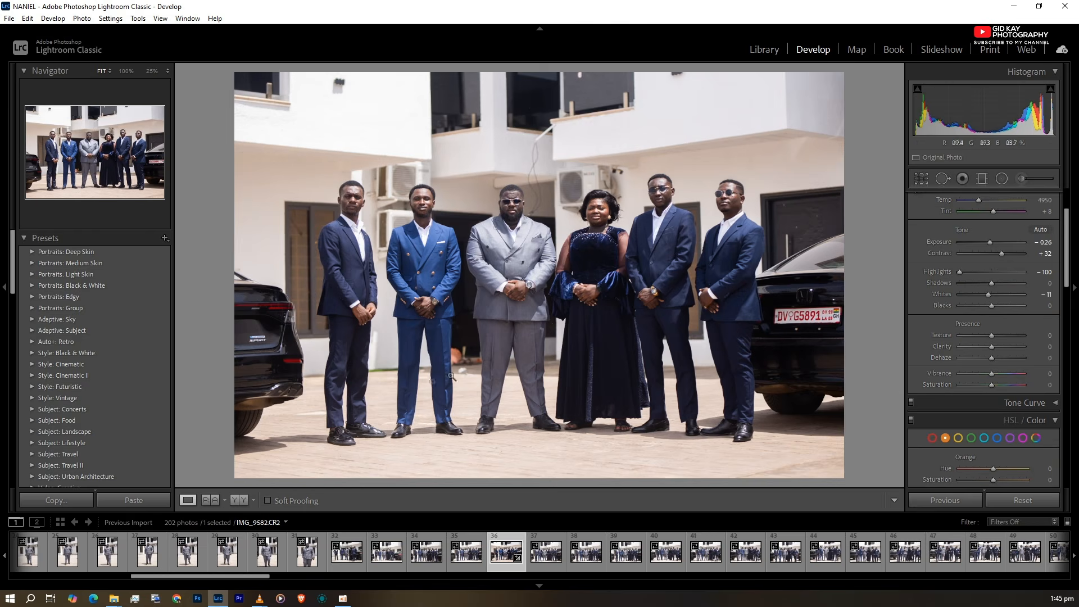
pyautogui.click(207, 500)
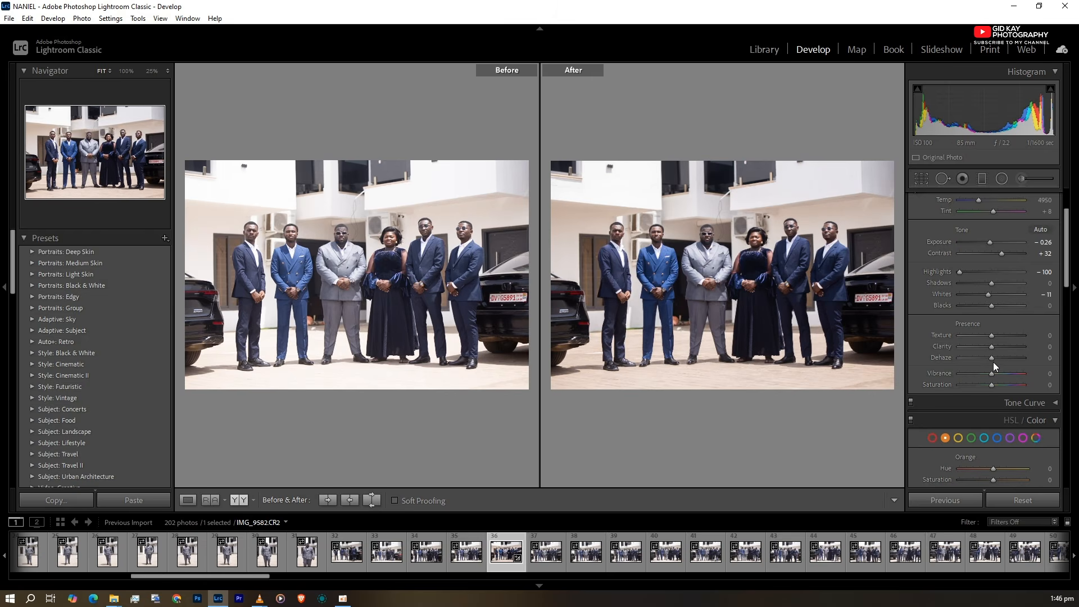
pyautogui.moveTo(992, 358); pyautogui.dragTo(994, 356)
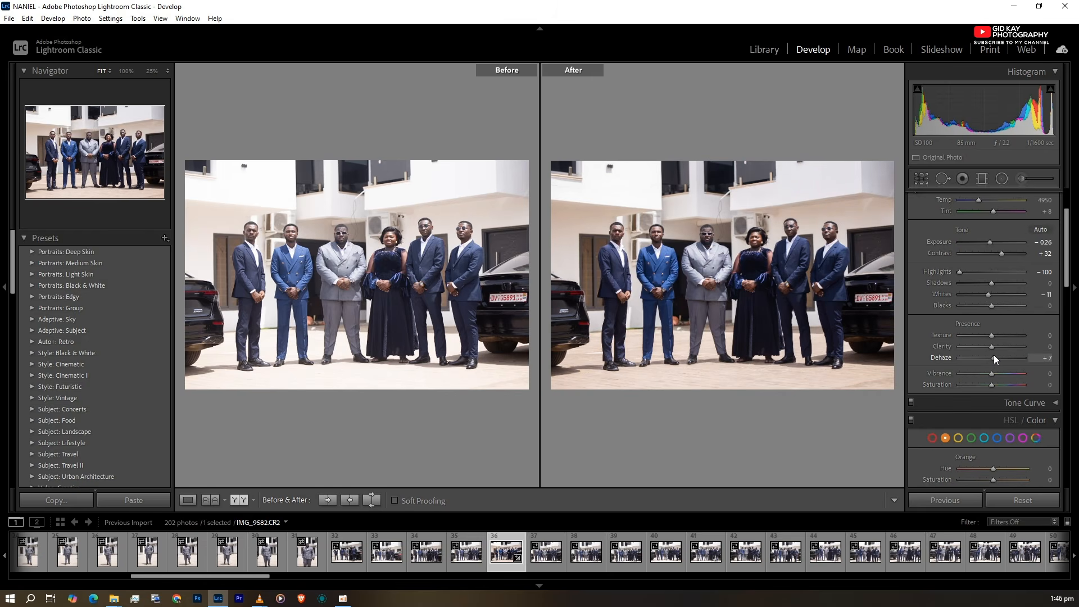
pyautogui.click(188, 500)
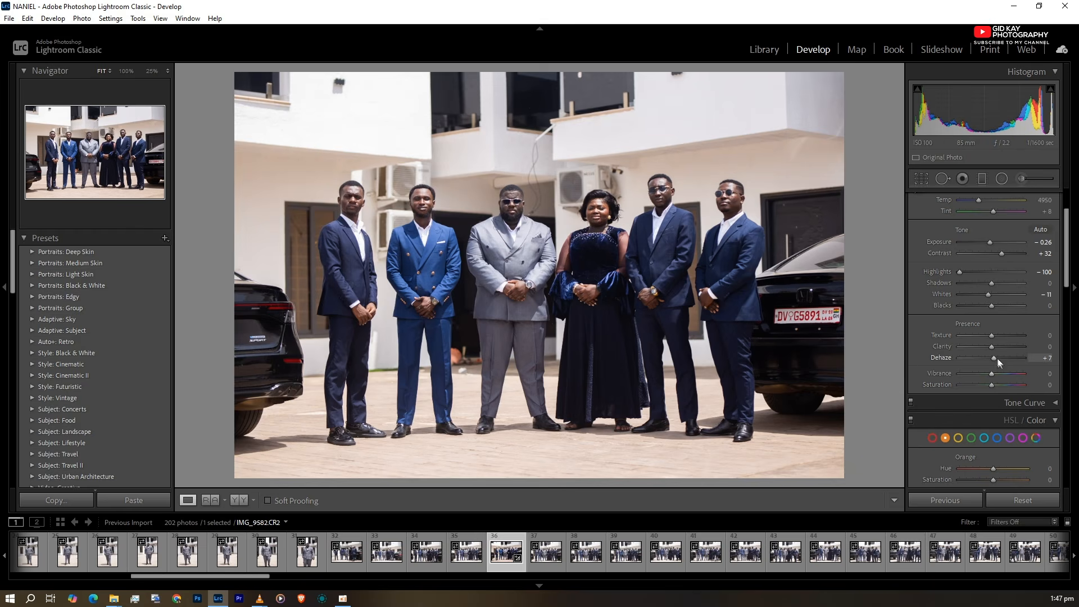
# - Examine the HSL hue, saturation and luminance controls, and return to the color view with Blue selected
pyautogui.scroll(-3, 956, 402)
pyautogui.scroll(-3, 976, 343)
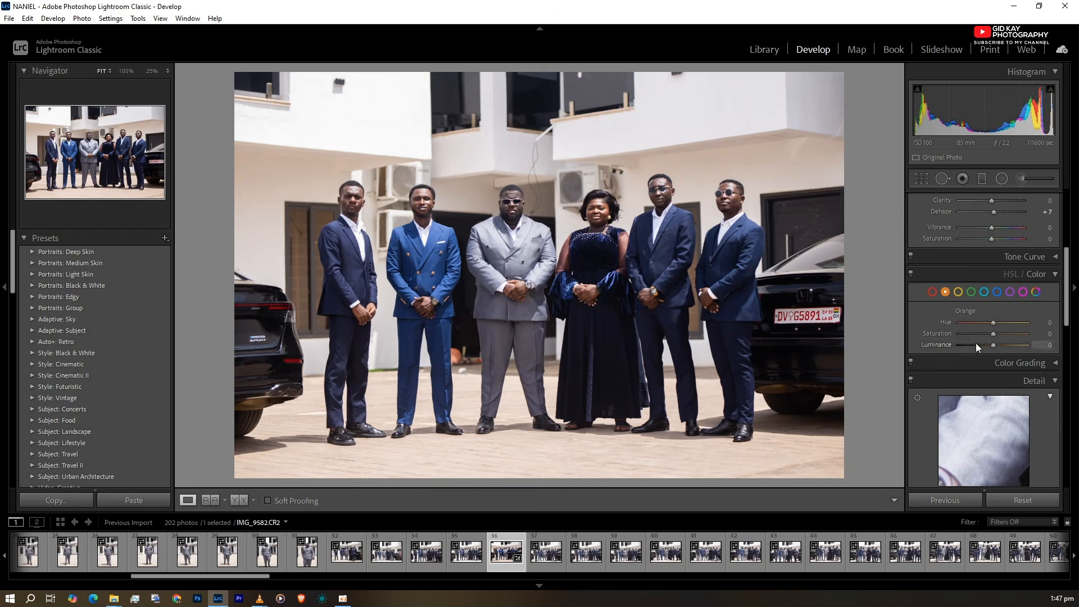
pyautogui.scroll(3, 997, 214)
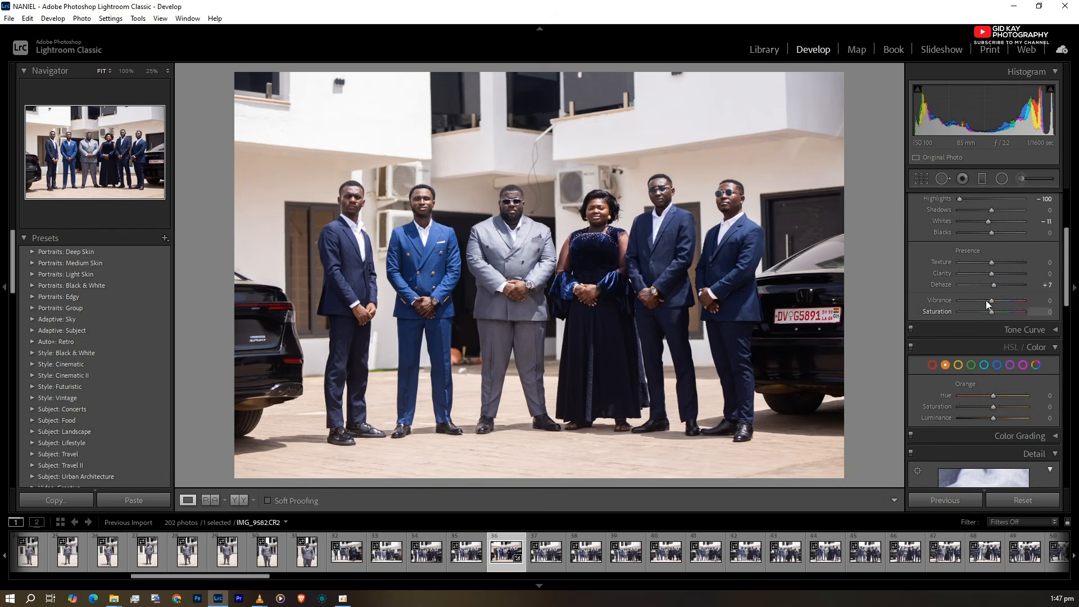
pyautogui.scroll(-6, 987, 312)
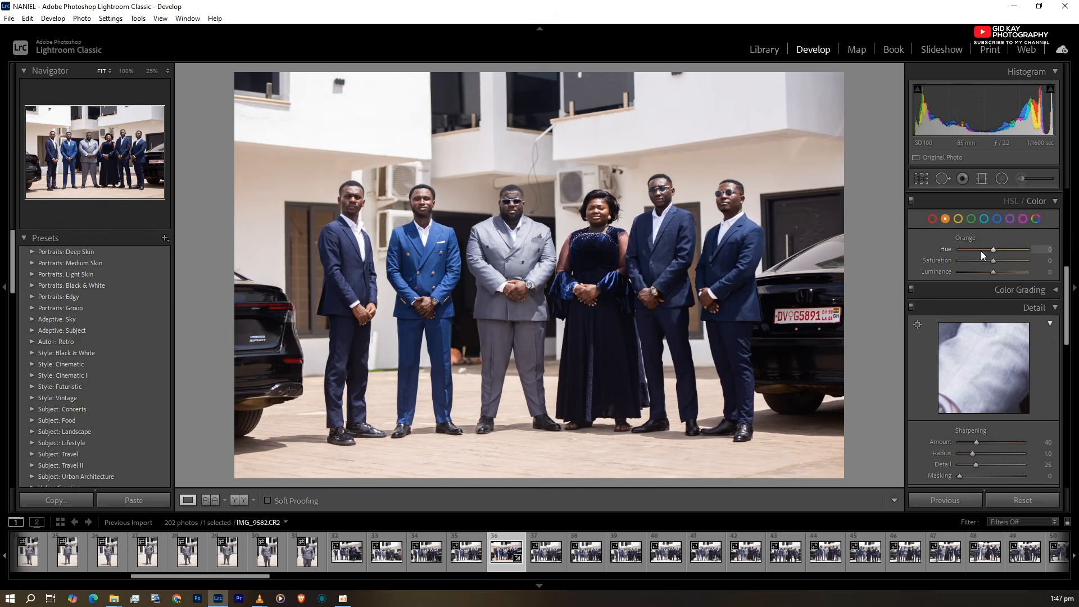
pyautogui.click(997, 219)
pyautogui.click(1012, 204)
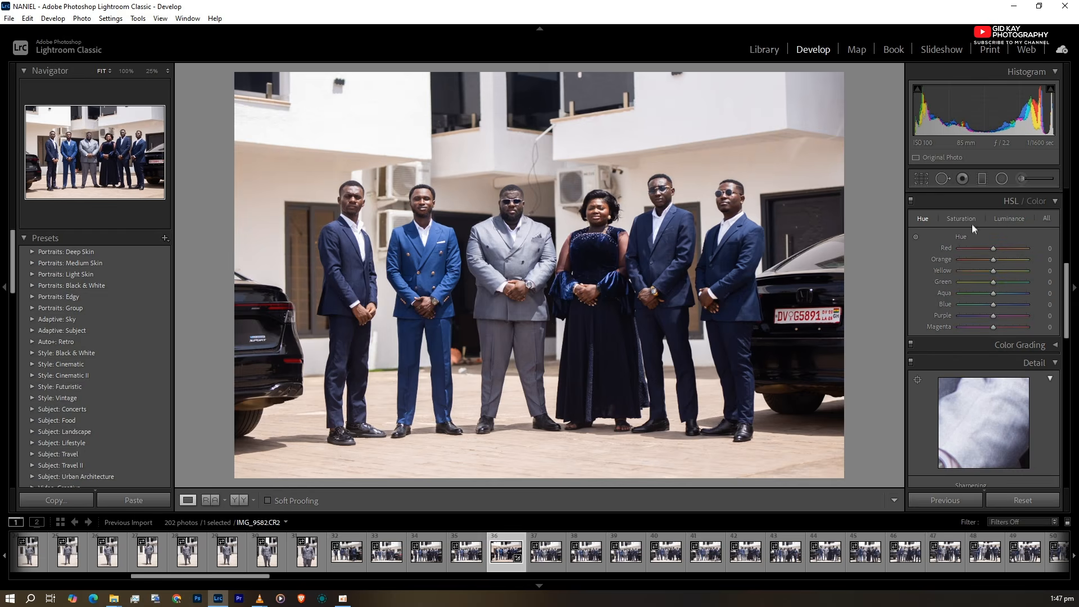
pyautogui.click(963, 219)
pyautogui.click(1006, 219)
pyautogui.click(925, 219)
pyautogui.click(1034, 201)
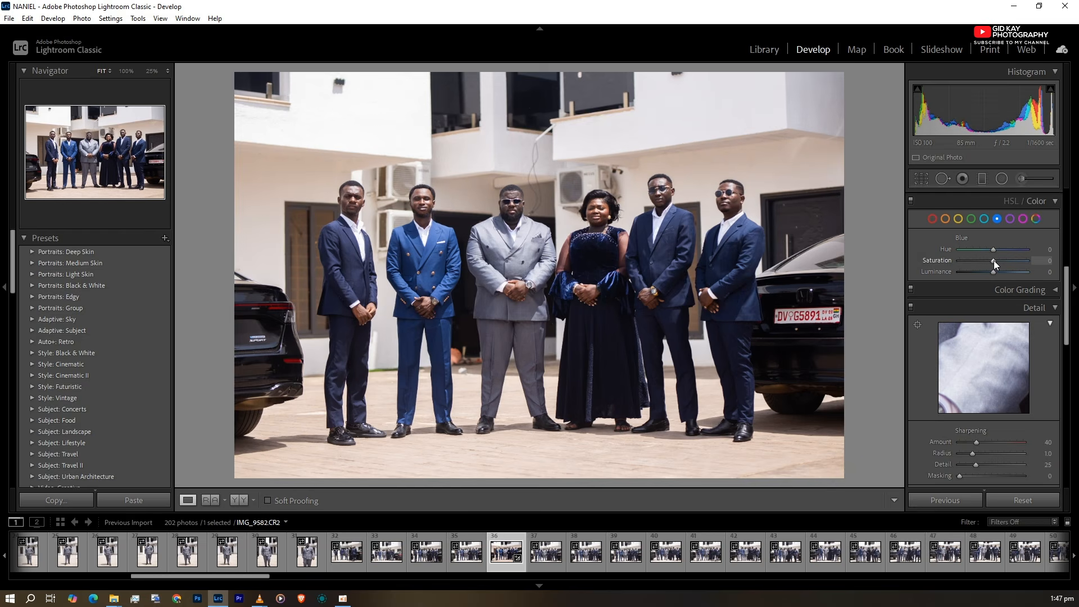
# - Test the blue Saturation at +100, reset it, and set blue to Saturation +20 and Luminance -3
pyautogui.moveTo(998, 261); pyautogui.dragTo(1033, 261)
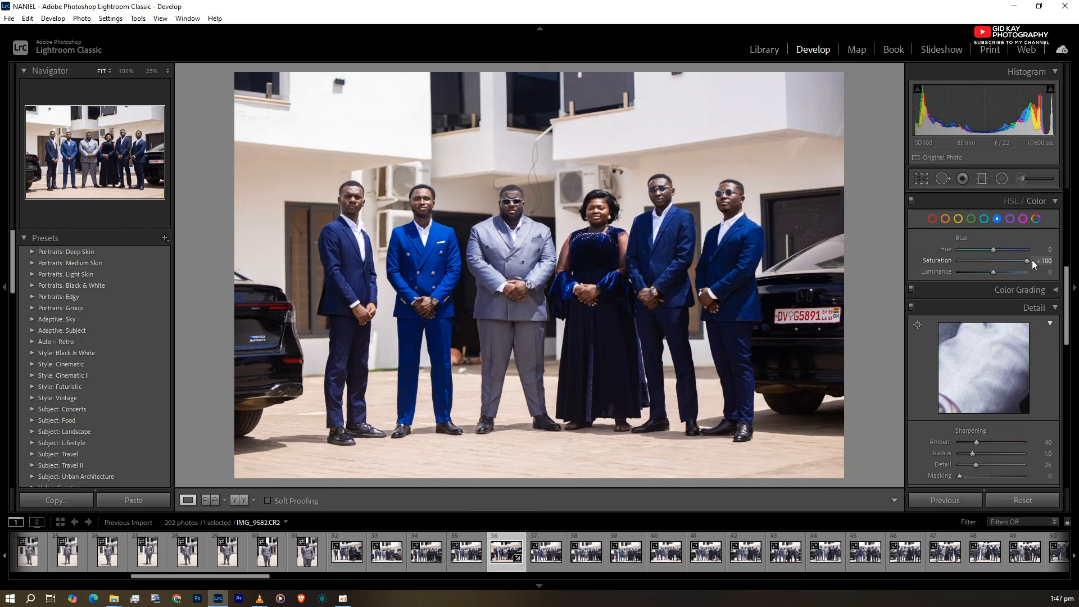
pyautogui.doubleClick(939, 261)
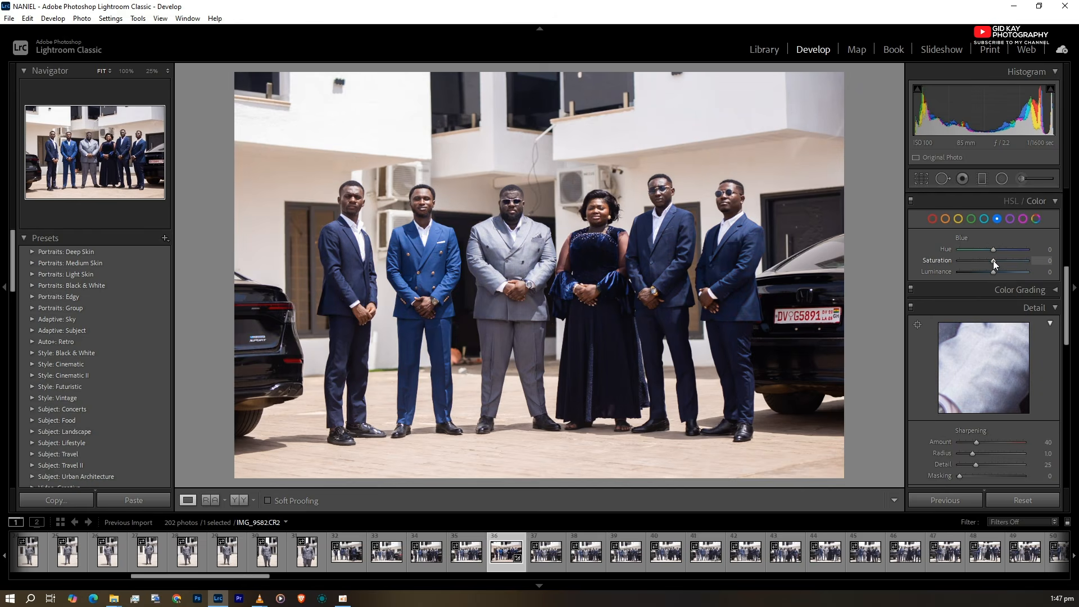
pyautogui.moveTo(996, 260); pyautogui.dragTo(997, 259)
pyautogui.moveTo(1000, 260); pyautogui.dragTo(1001, 259)
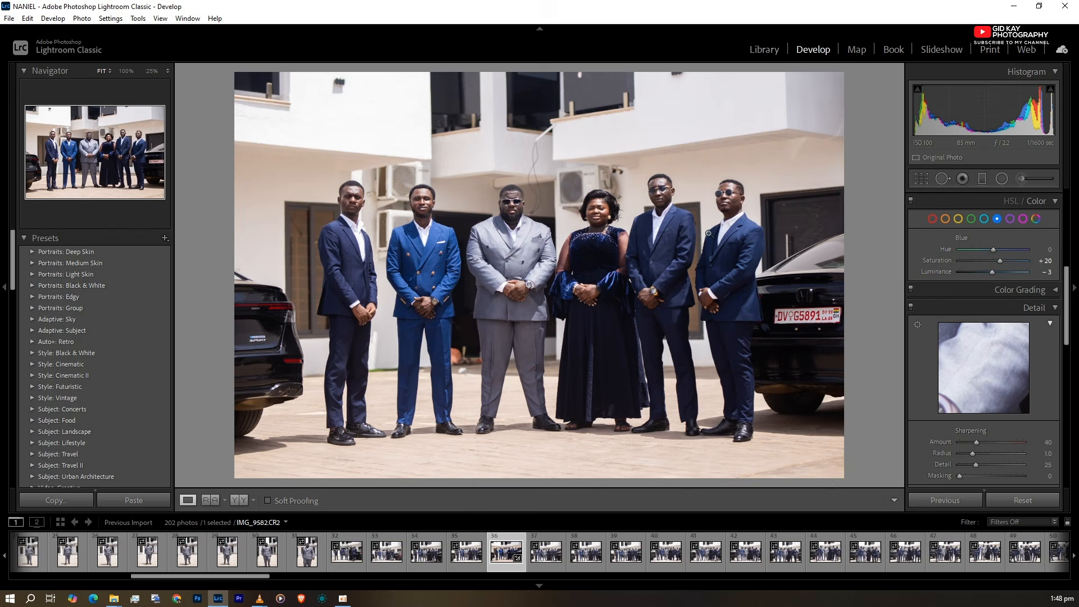
# - Fine-tune the orange Luminance to adjust the brightness of the skin tones
pyautogui.click(946, 219)
pyautogui.moveTo(993, 272); pyautogui.dragTo(994, 273)
# - Try the yellow Saturation at -100 and undo the change
pyautogui.click(932, 219)
pyautogui.click(957, 219)
pyautogui.moveTo(992, 261); pyautogui.dragTo(891, 261)
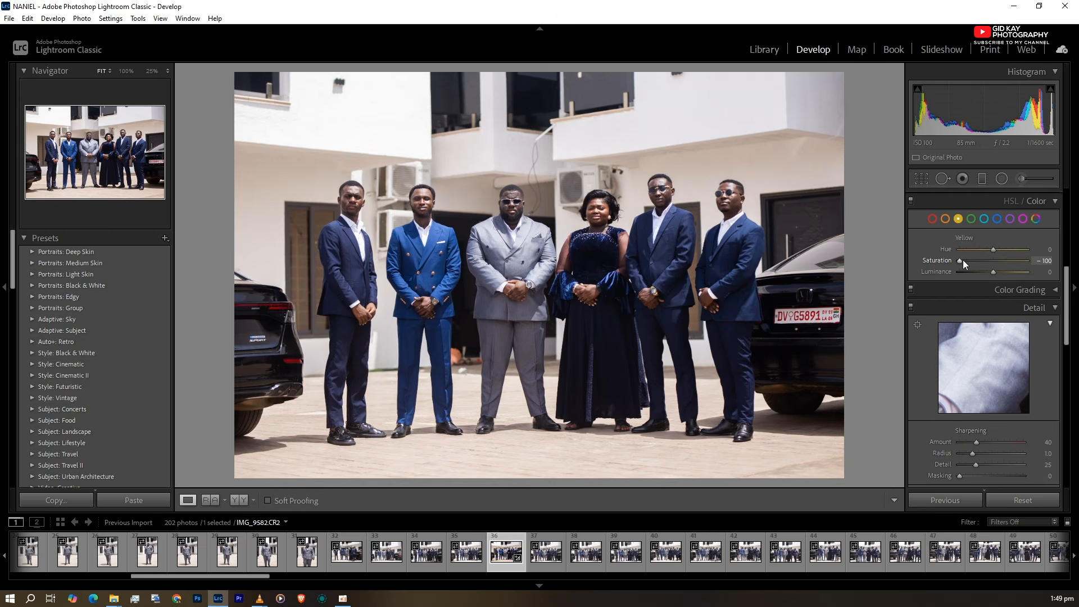
pyautogui.hotkey('ctrl', 'z')
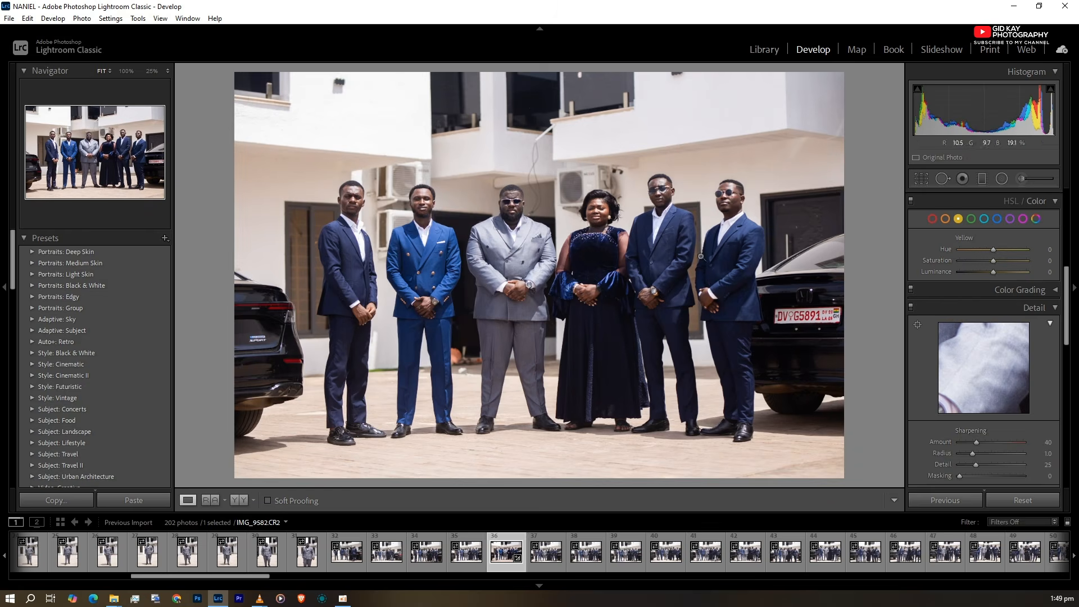
# - Set the Sharpening Amount to 50
pyautogui.scroll(-3, 963, 269)
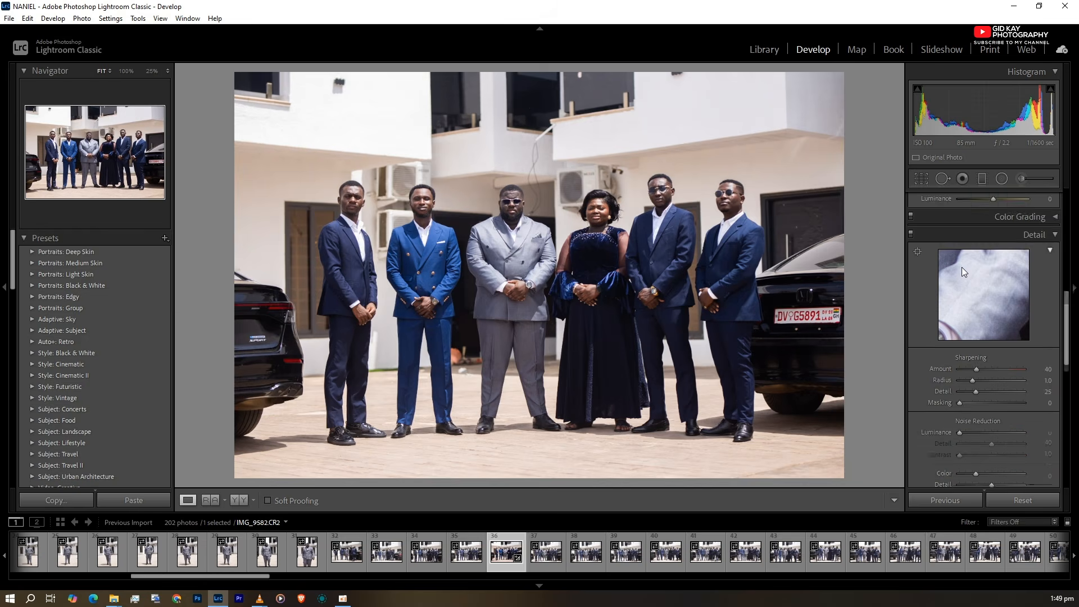
pyautogui.scroll(3, 962, 269)
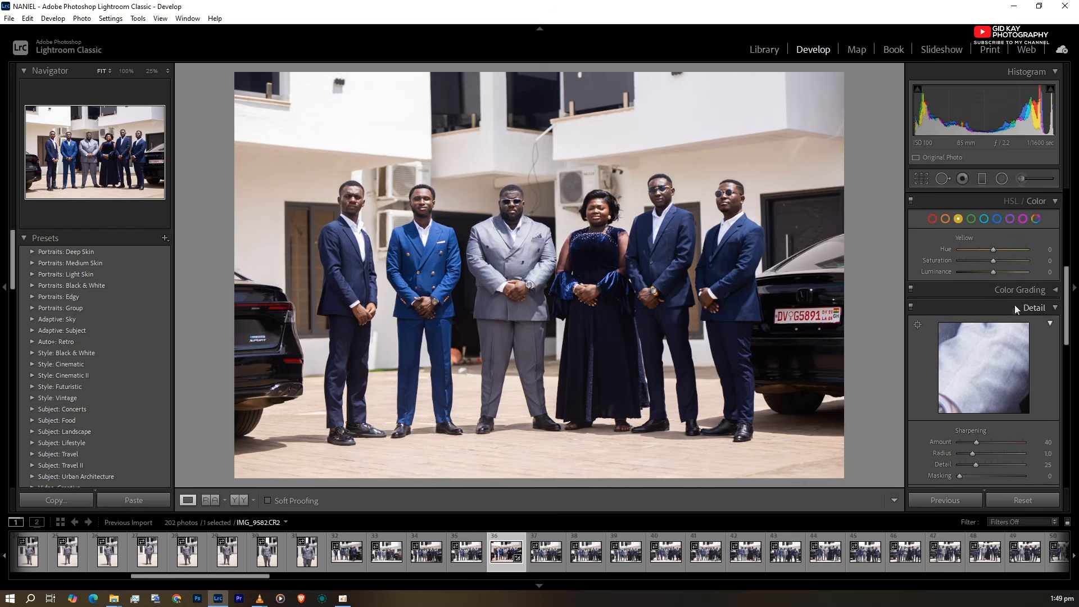
pyautogui.scroll(-2, 1009, 343)
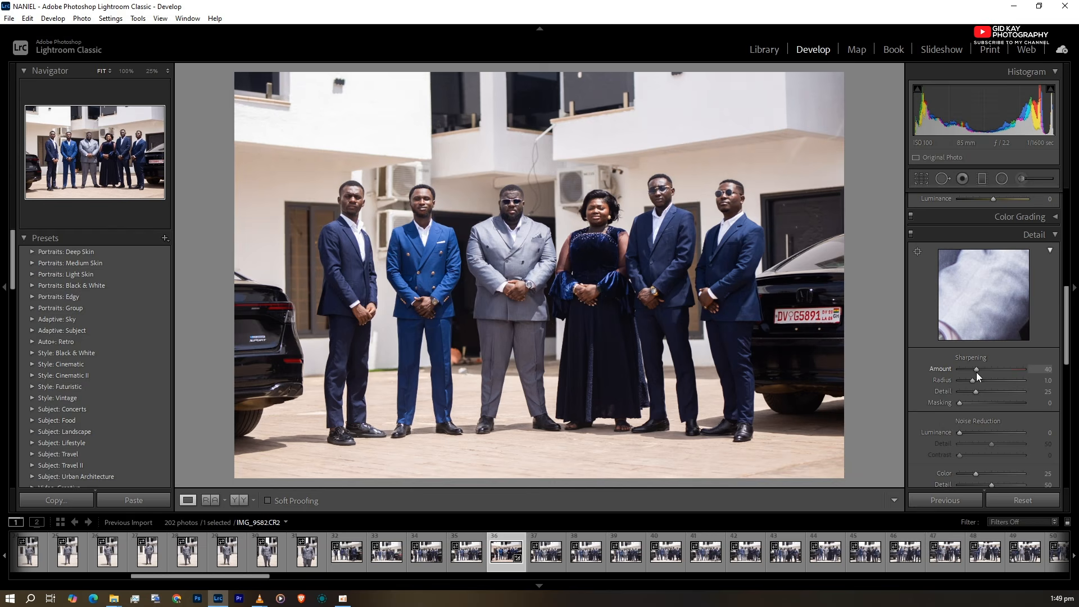
pyautogui.moveTo(976, 370); pyautogui.dragTo(977, 369)
pyautogui.moveTo(978, 370); pyautogui.dragTo(981, 370)
# - Enable chromatic aberration removal and lens profile corrections for the photo
pyautogui.scroll(-2, 927, 386)
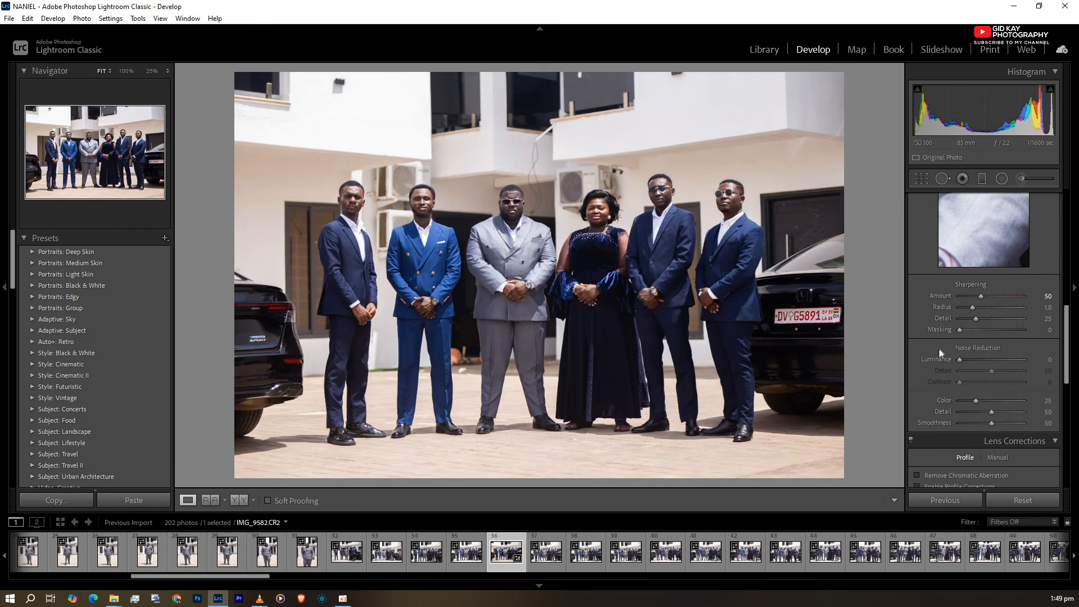
pyautogui.scroll(-2, 938, 355)
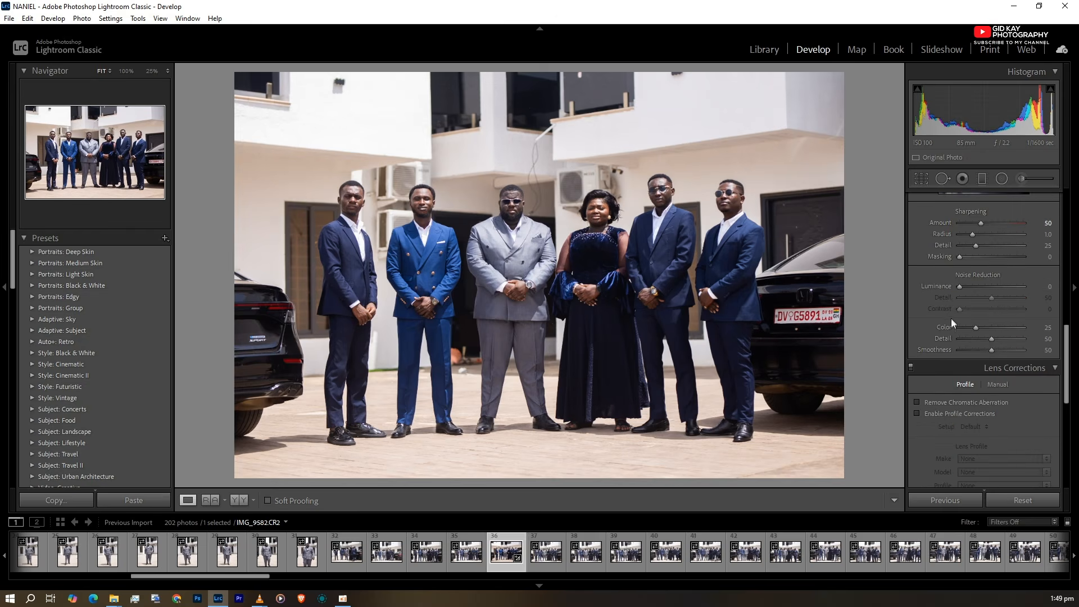
pyautogui.scroll(-2, 951, 318)
pyautogui.scroll(-2, 934, 323)
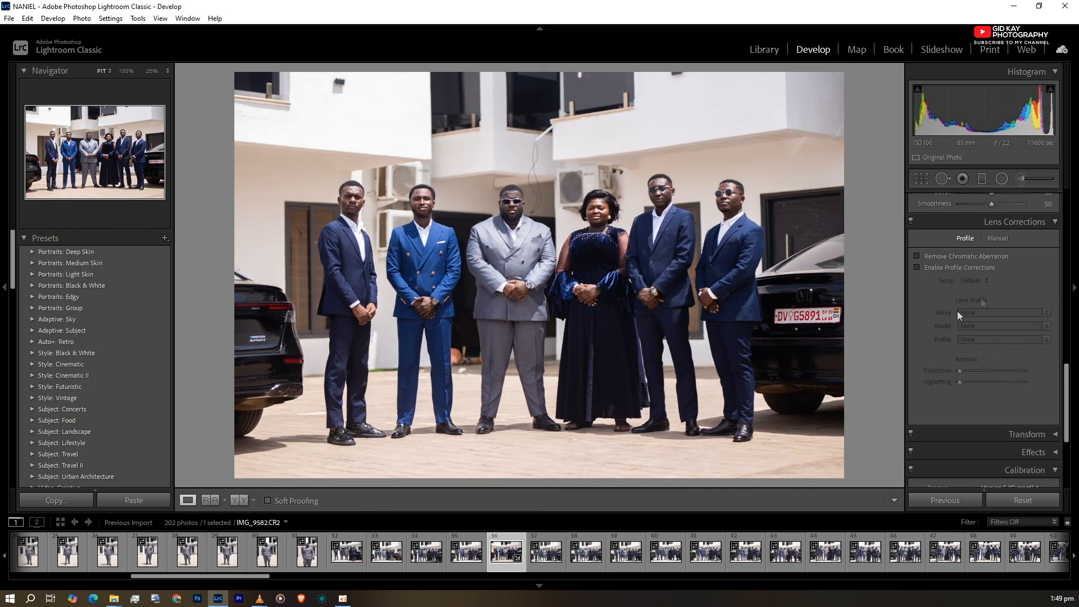
pyautogui.click(918, 256)
pyautogui.click(919, 268)
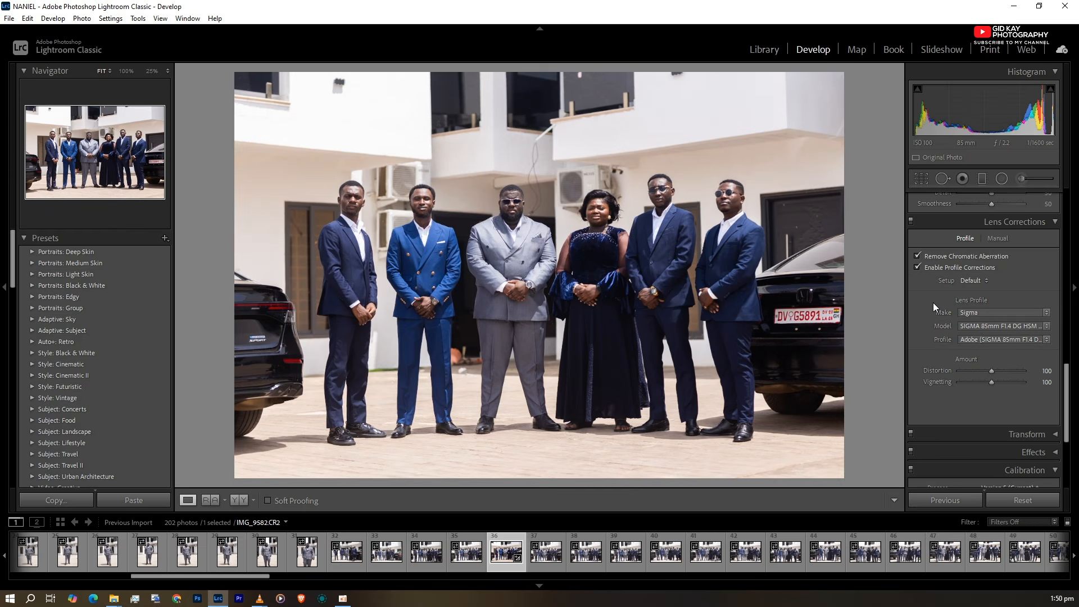
# - Compare the photo without and with lens profile corrections several times, leaving the corrections enabled
pyautogui.click(918, 269)
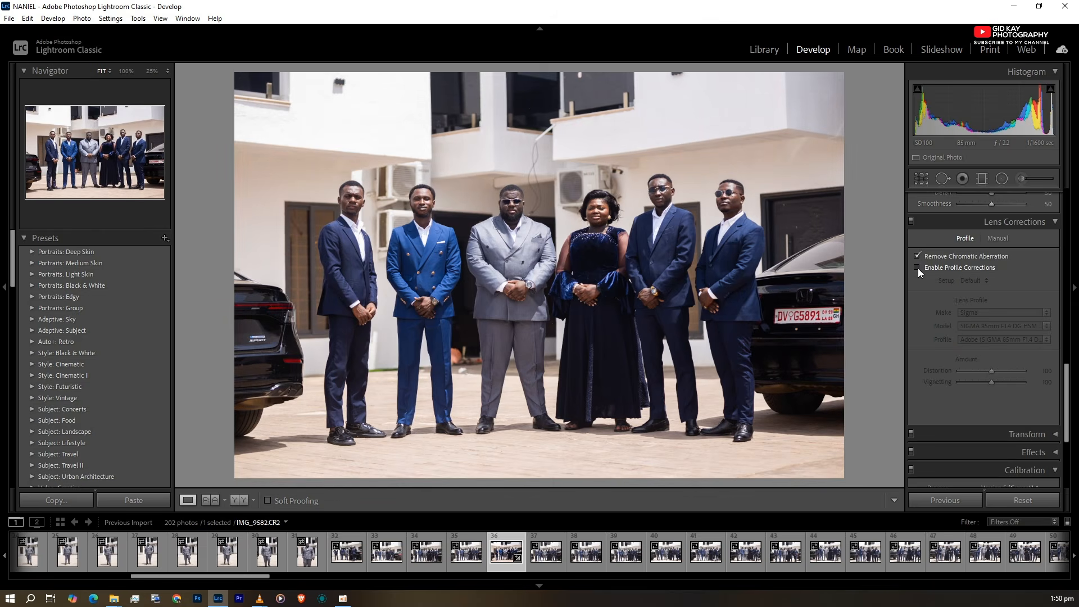
pyautogui.click(918, 268)
pyautogui.click(919, 268)
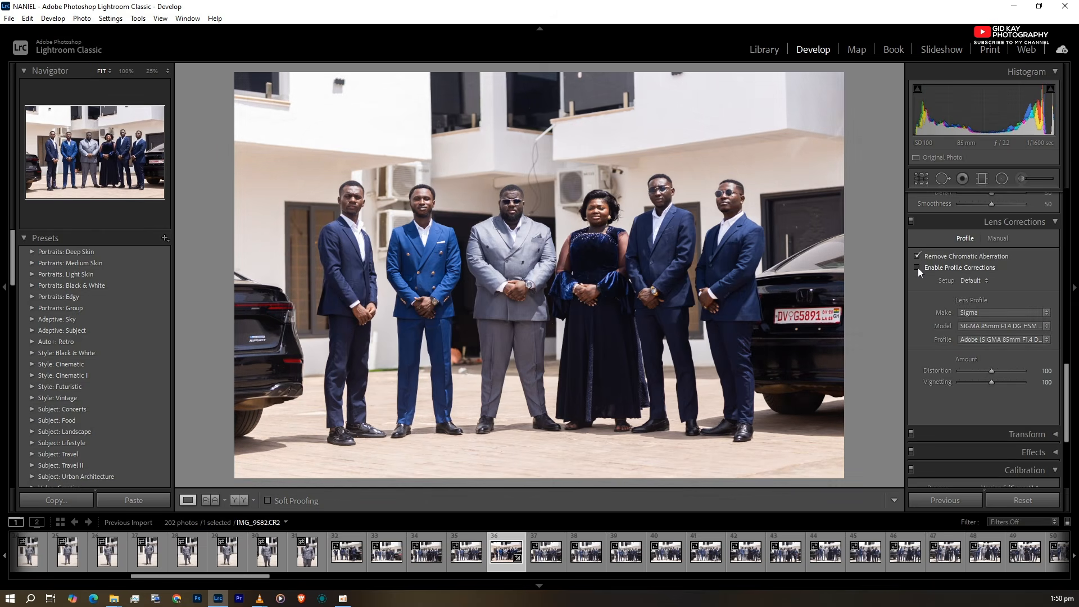
pyautogui.click(918, 268)
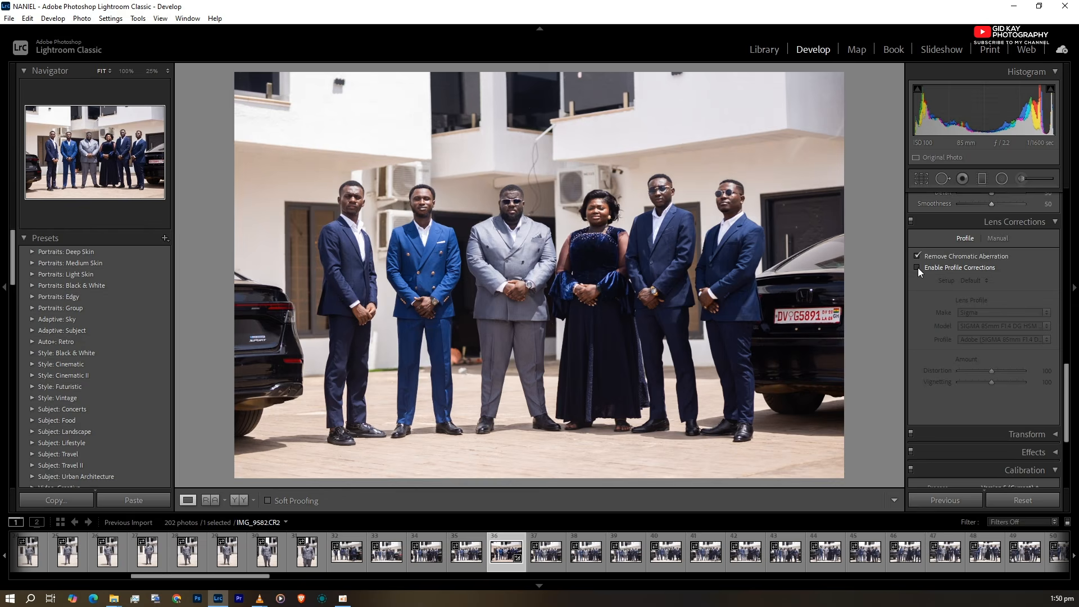
pyautogui.click(918, 268)
pyautogui.click(919, 268)
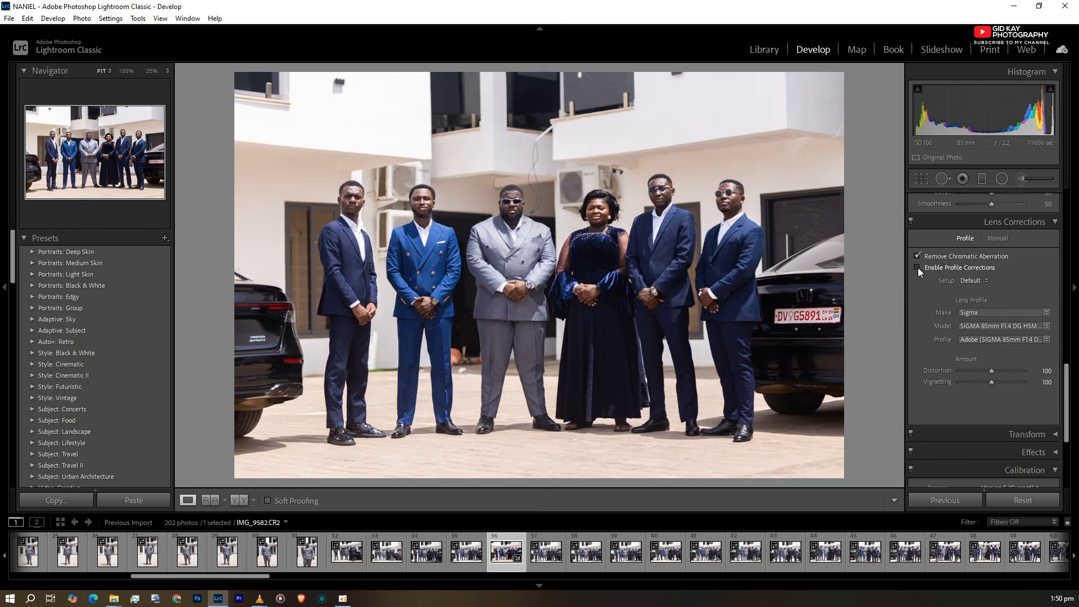
pyautogui.click(918, 268)
pyautogui.click(919, 267)
pyautogui.scroll(-3, 930, 362)
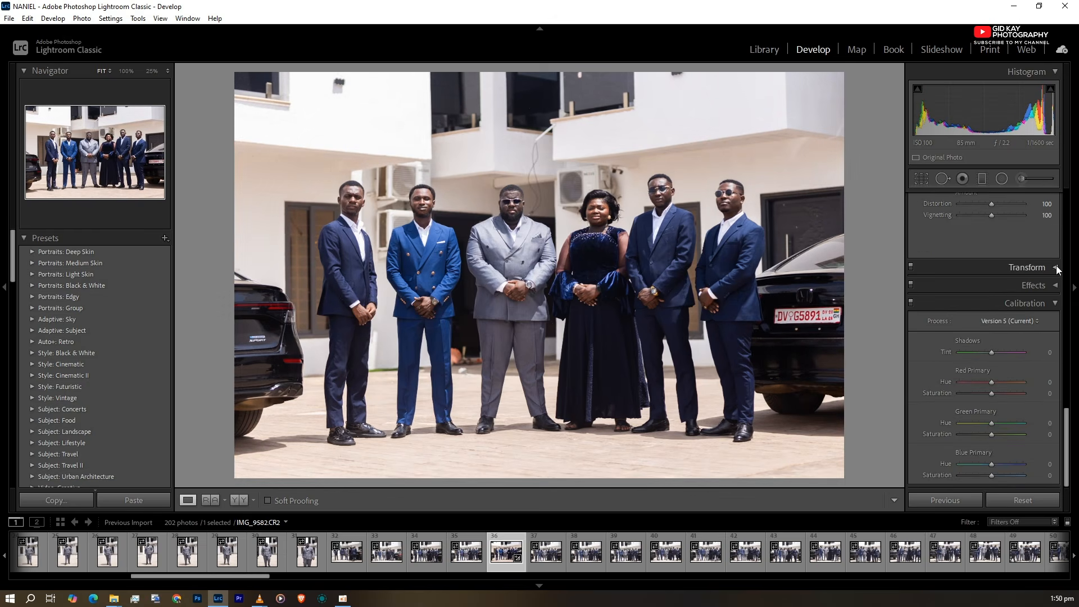
pyautogui.click(1055, 267)
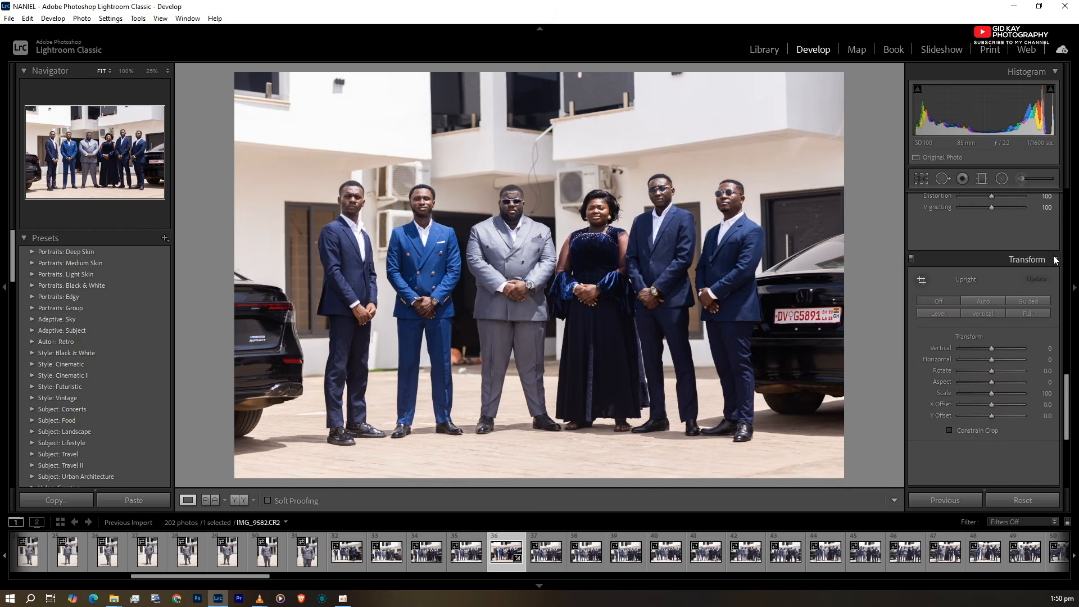
pyautogui.click(1055, 259)
pyautogui.click(1052, 286)
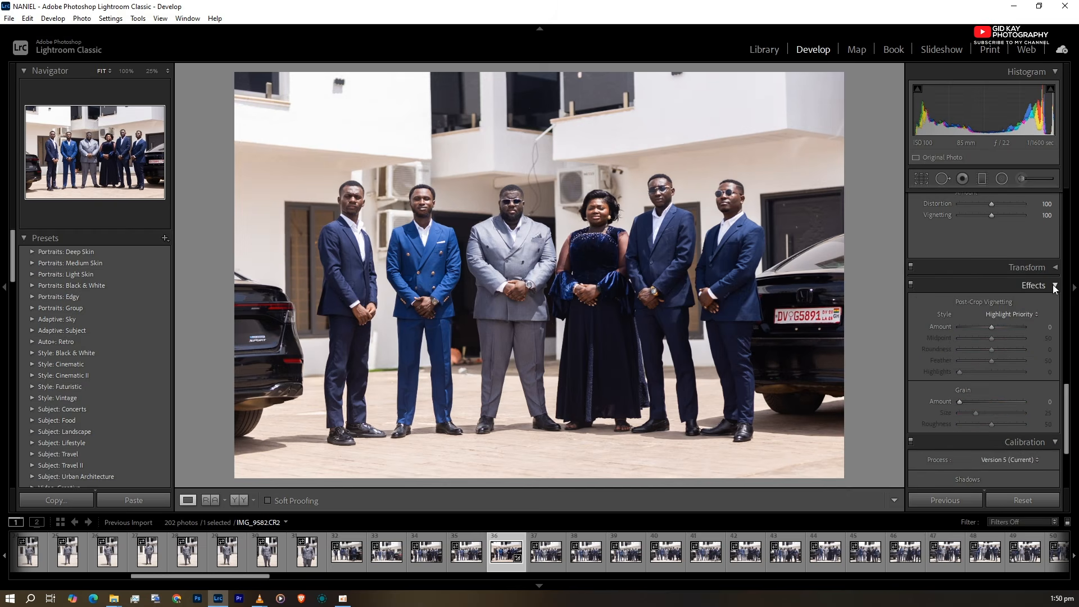
pyautogui.click(1047, 286)
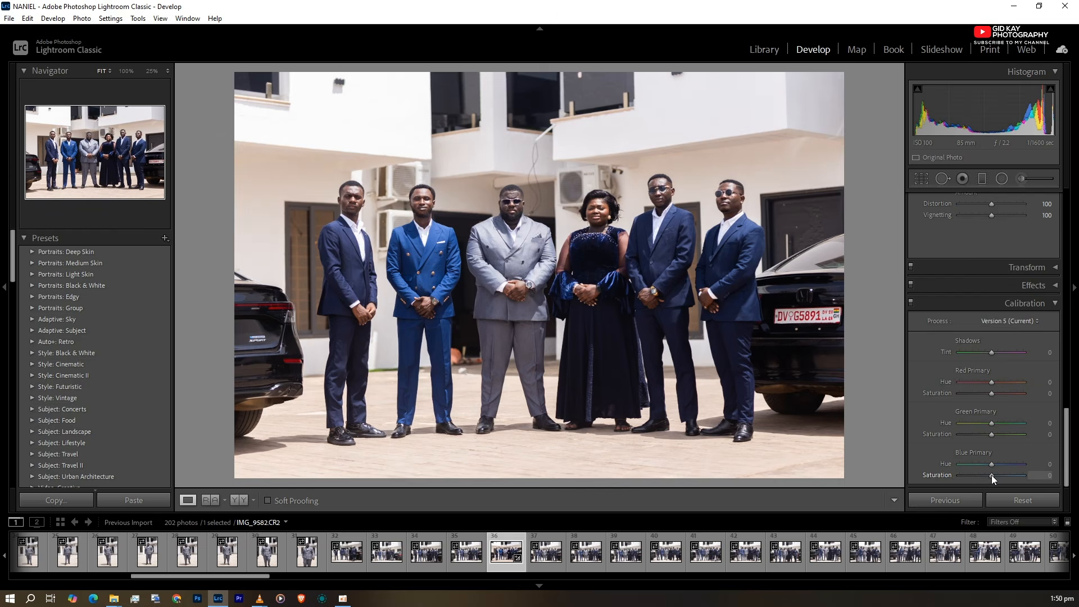
# - Test the Blue Primary Saturation at -100 in Calibration, then set it to +18
pyautogui.moveTo(992, 475); pyautogui.dragTo(939, 473)
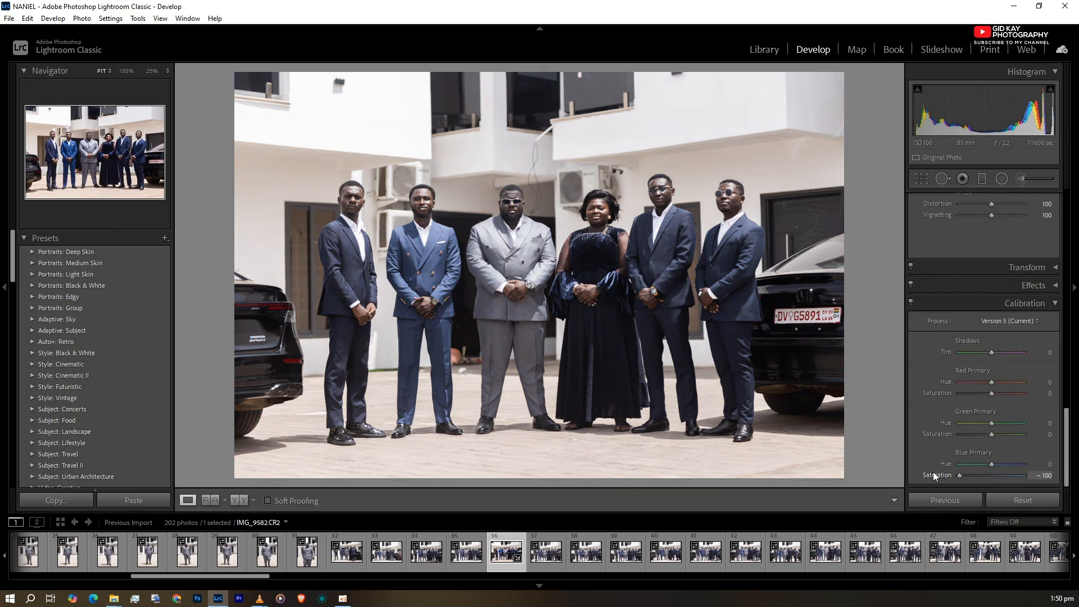
pyautogui.moveTo(933, 473); pyautogui.dragTo(997, 477)
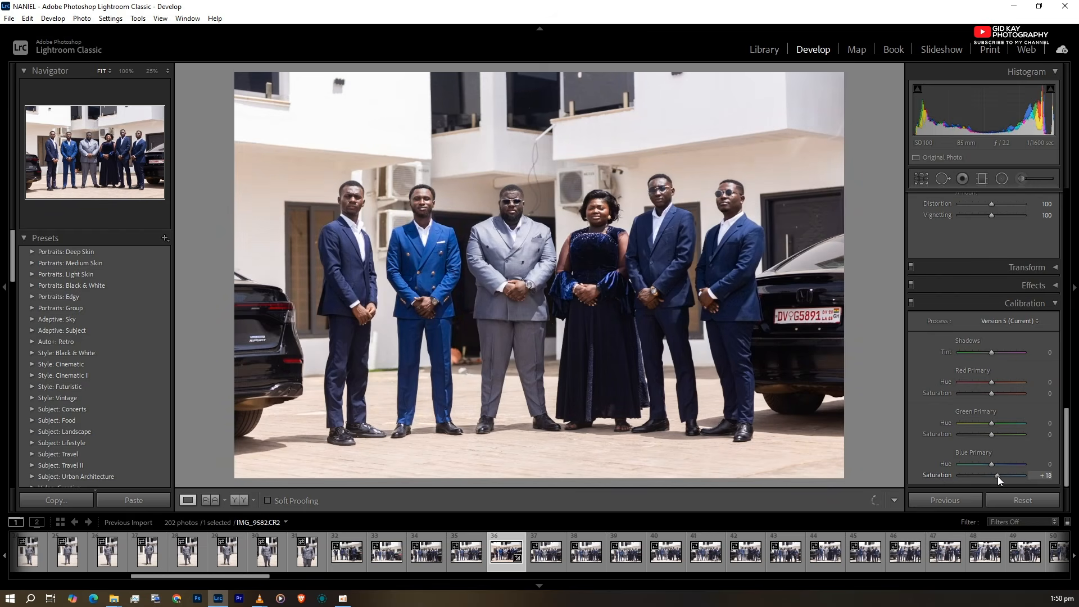
# - Tint the shadows in Color Grading with a cyan Hue of 180 and a Saturation of 26
pyautogui.scroll(5, 960, 407)
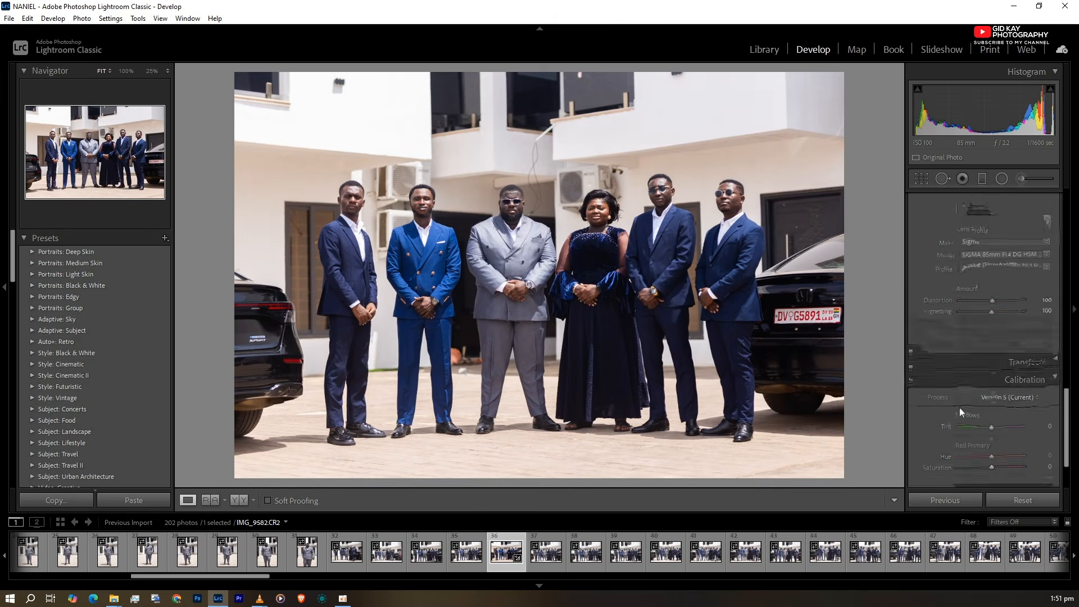
pyautogui.scroll(5, 954, 367)
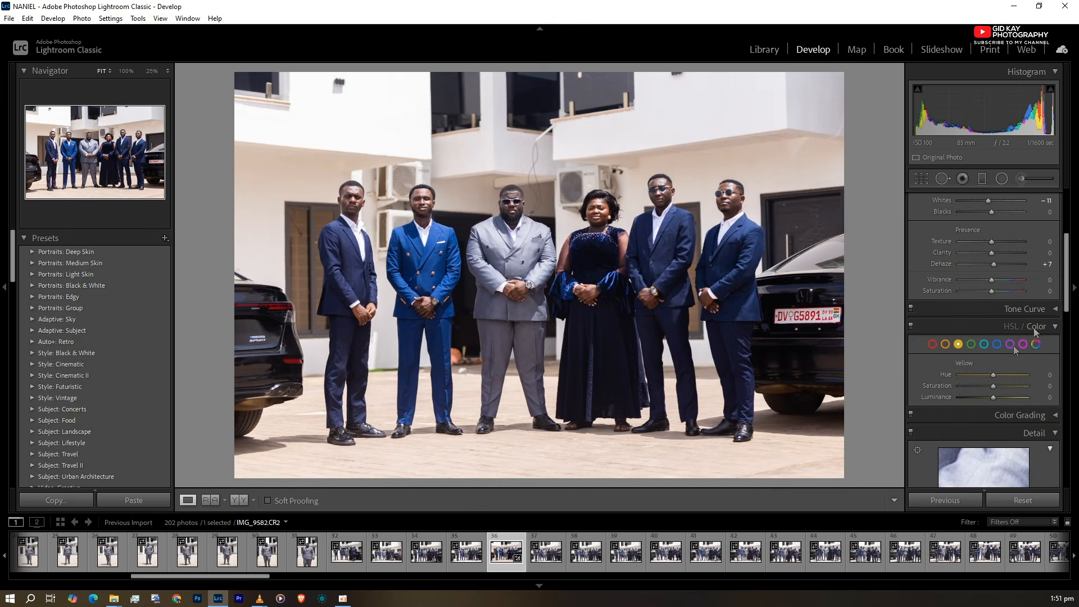
pyautogui.scroll(-2, 1046, 337)
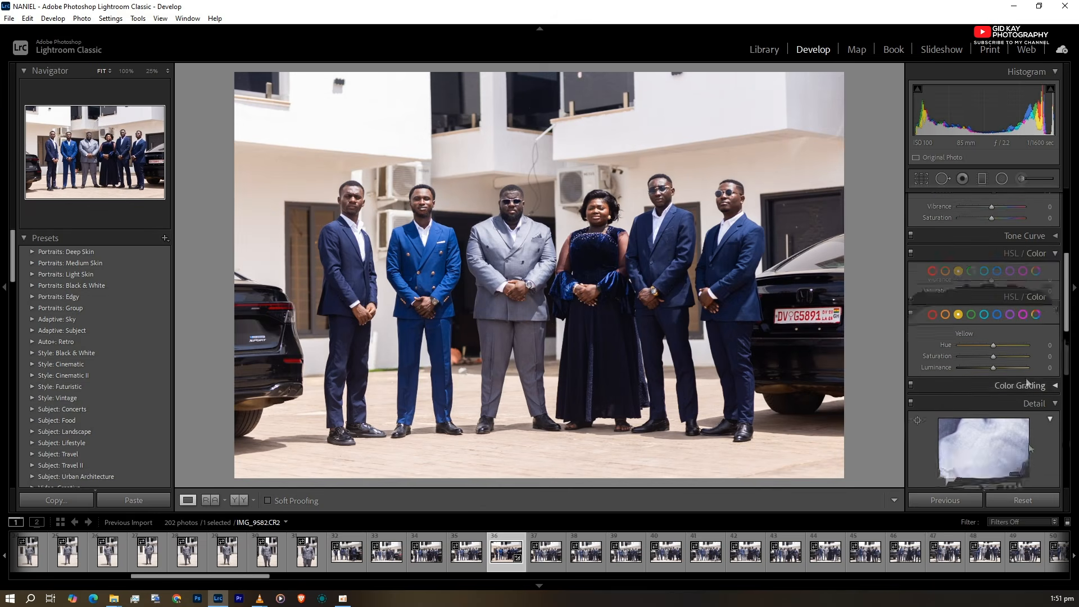
pyautogui.click(1012, 341)
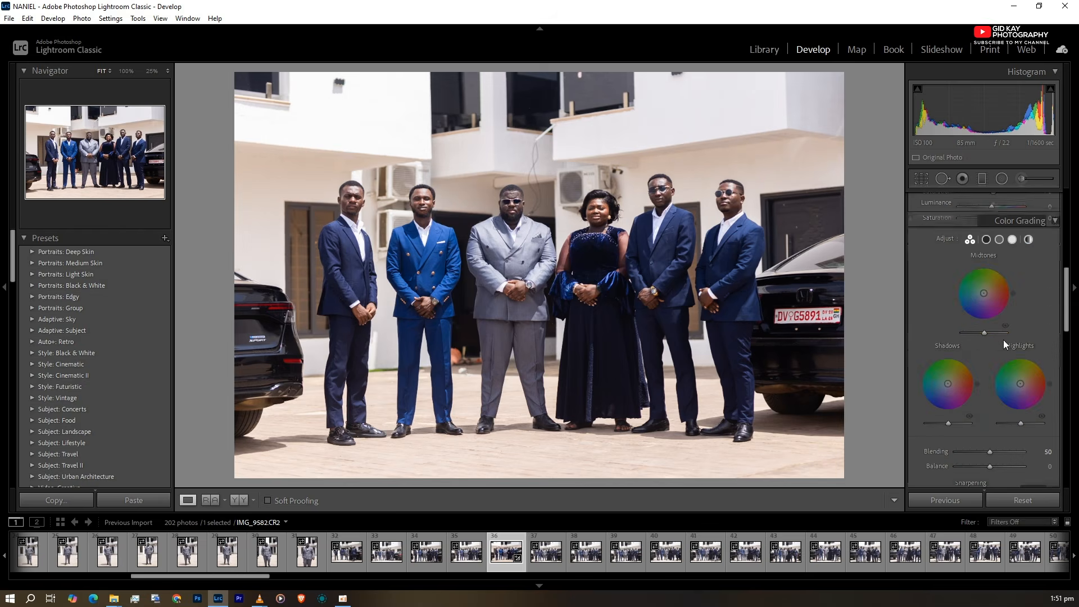
pyautogui.click(986, 239)
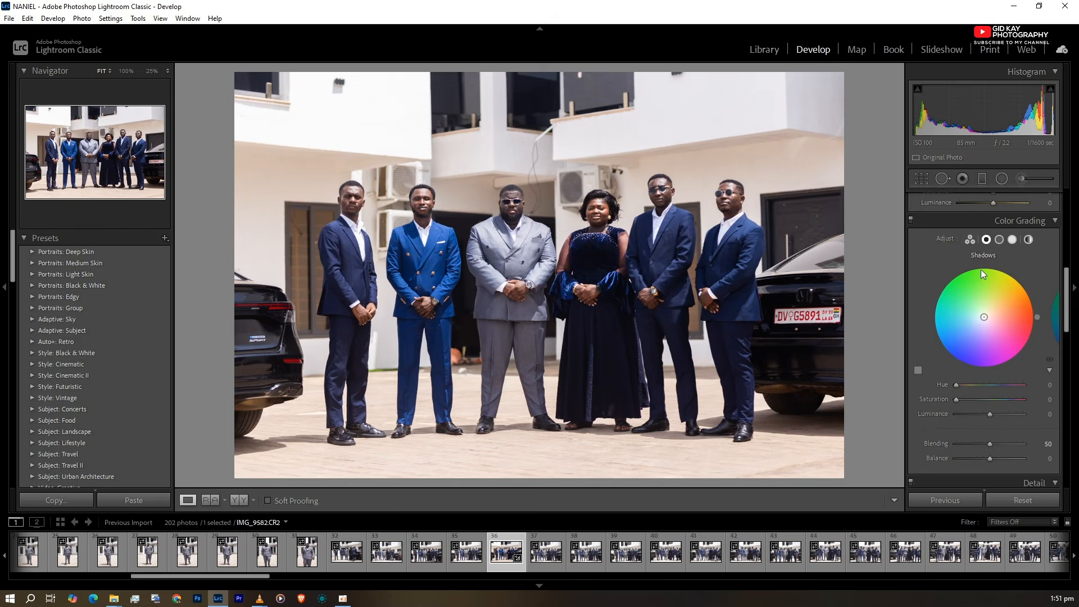
pyautogui.click(1000, 239)
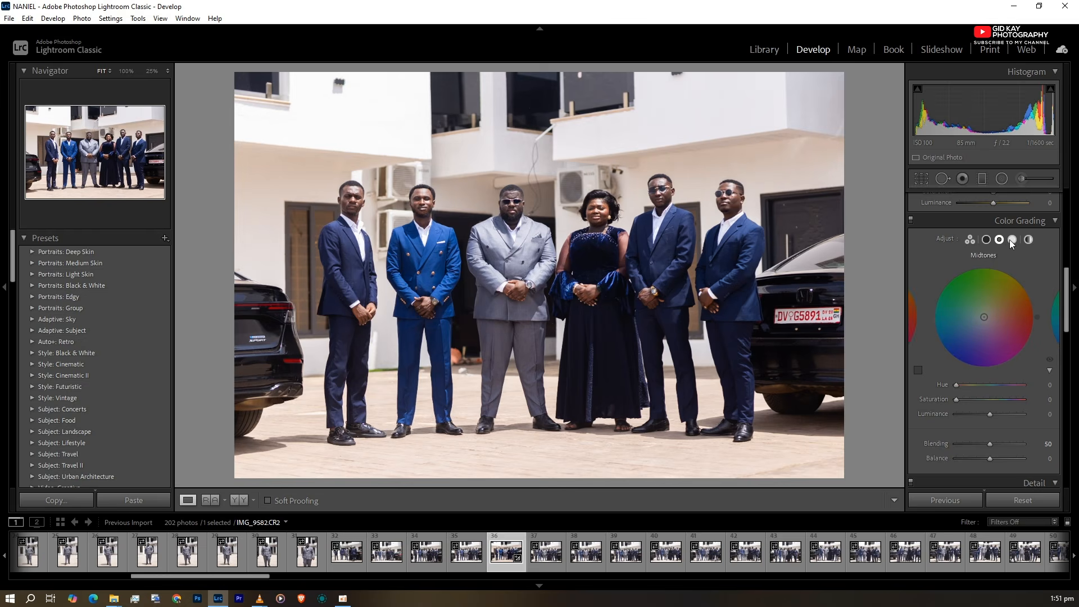
pyautogui.click(987, 239)
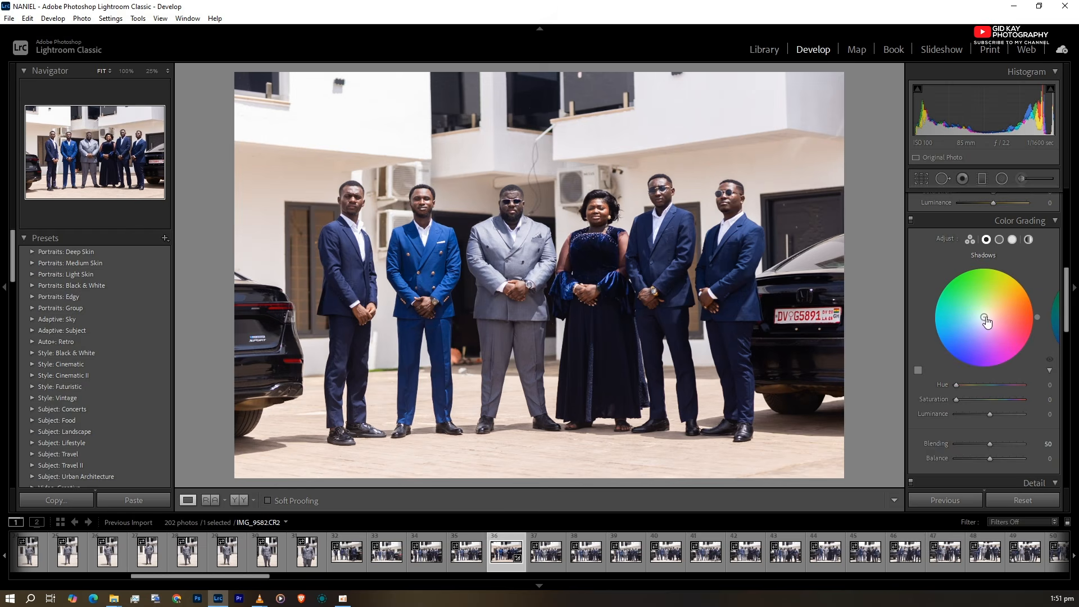
pyautogui.moveTo(1039, 320); pyautogui.dragTo(931, 312)
pyautogui.moveTo(984, 317); pyautogui.dragTo(971, 316)
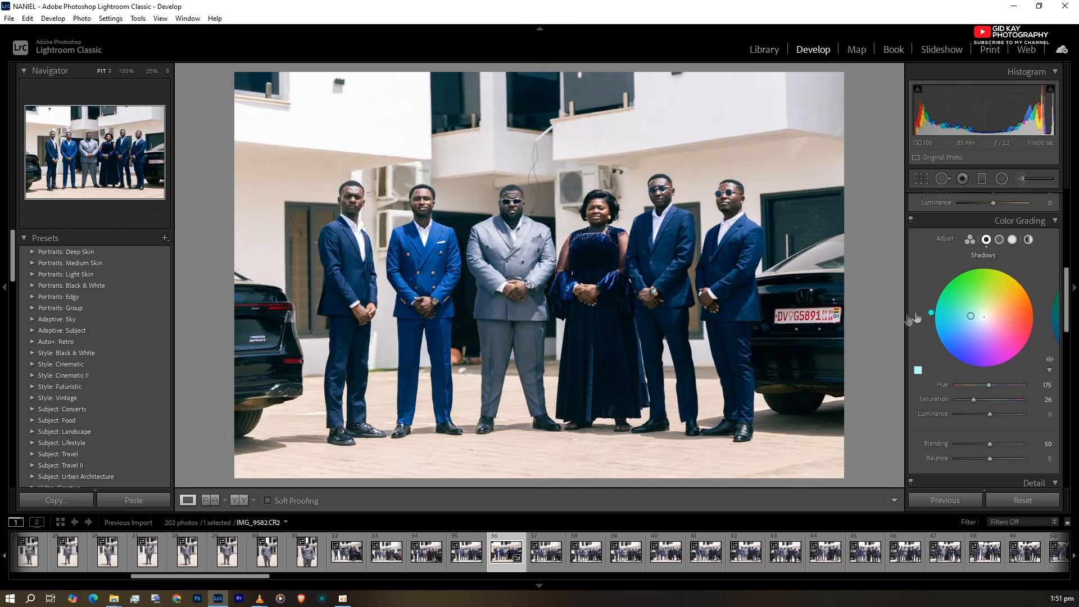
pyautogui.moveTo(931, 313); pyautogui.dragTo(931, 316)
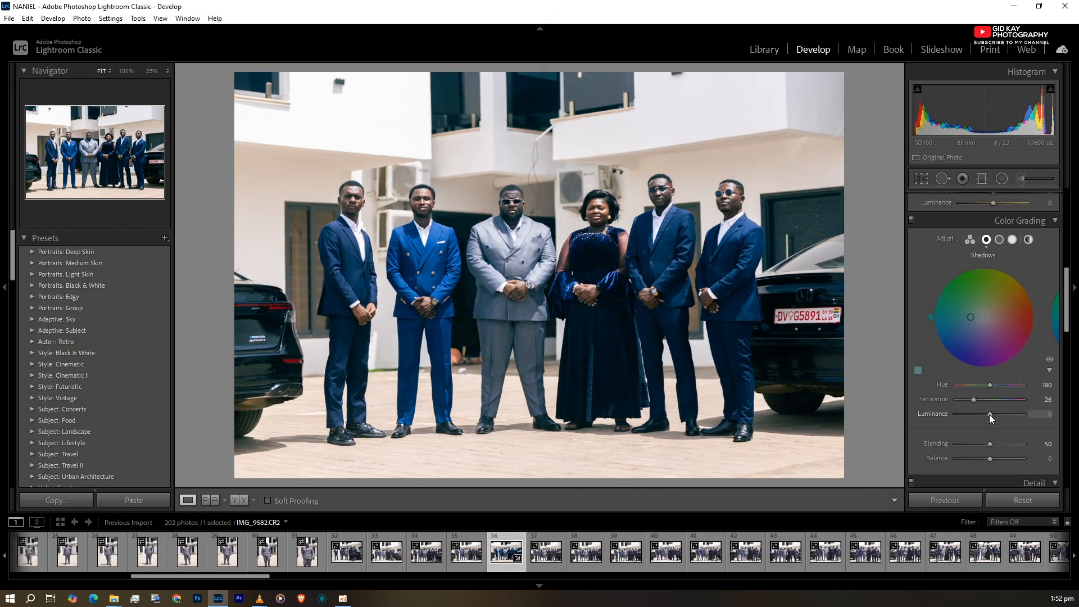
# - Refine the shadows grading to Luminance -17, Saturation 8 and Hue 186
pyautogui.moveTo(983, 416); pyautogui.dragTo(984, 416)
pyautogui.moveTo(974, 401); pyautogui.dragTo(962, 401)
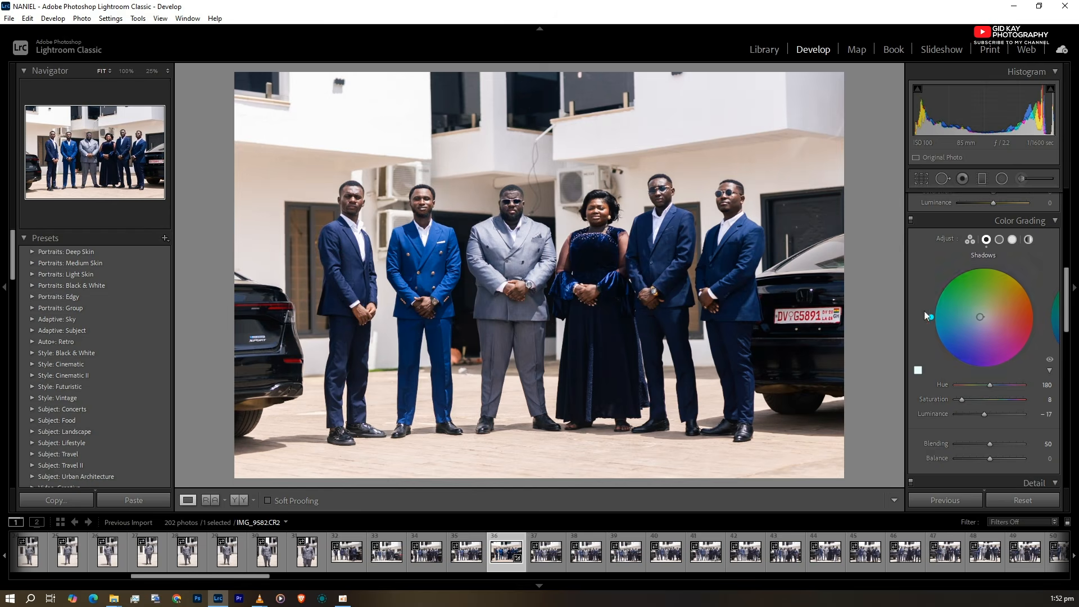
pyautogui.moveTo(931, 317); pyautogui.dragTo(932, 323)
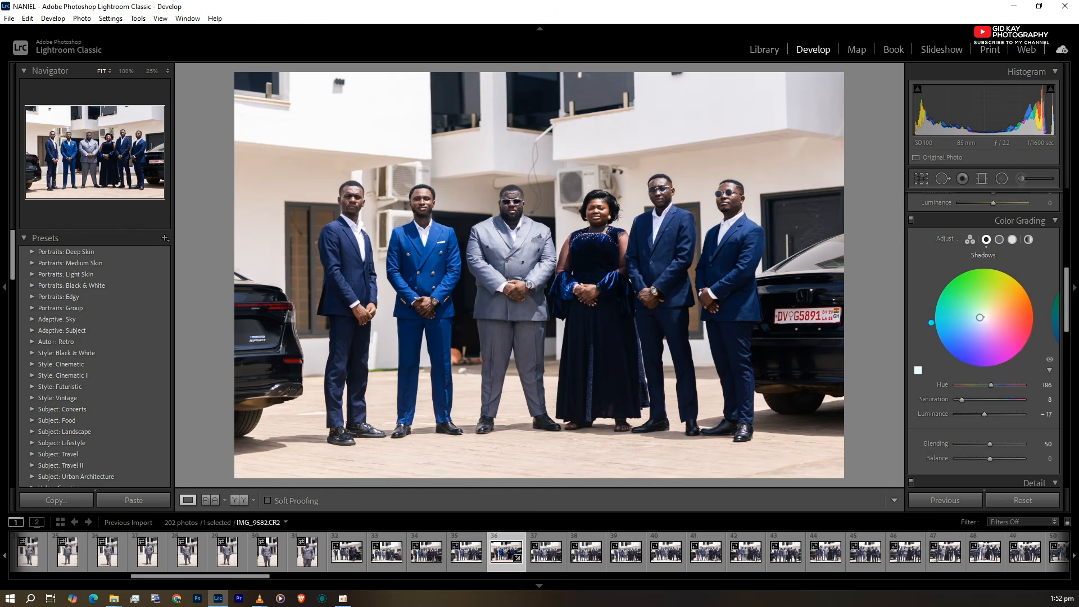
# - Grade the midtones with Hue 37, Saturation 7 and Luminance +5
pyautogui.click(1000, 240)
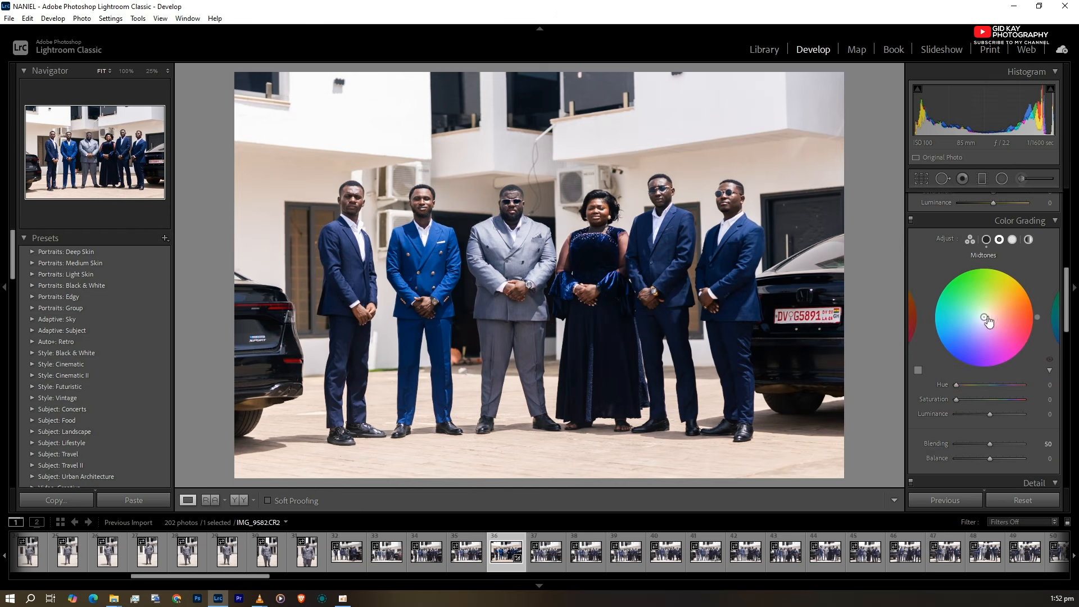
pyautogui.moveTo(1038, 321); pyautogui.dragTo(1026, 285)
pyautogui.moveTo(955, 399); pyautogui.dragTo(961, 400)
pyautogui.moveTo(990, 414); pyautogui.dragTo(990, 415)
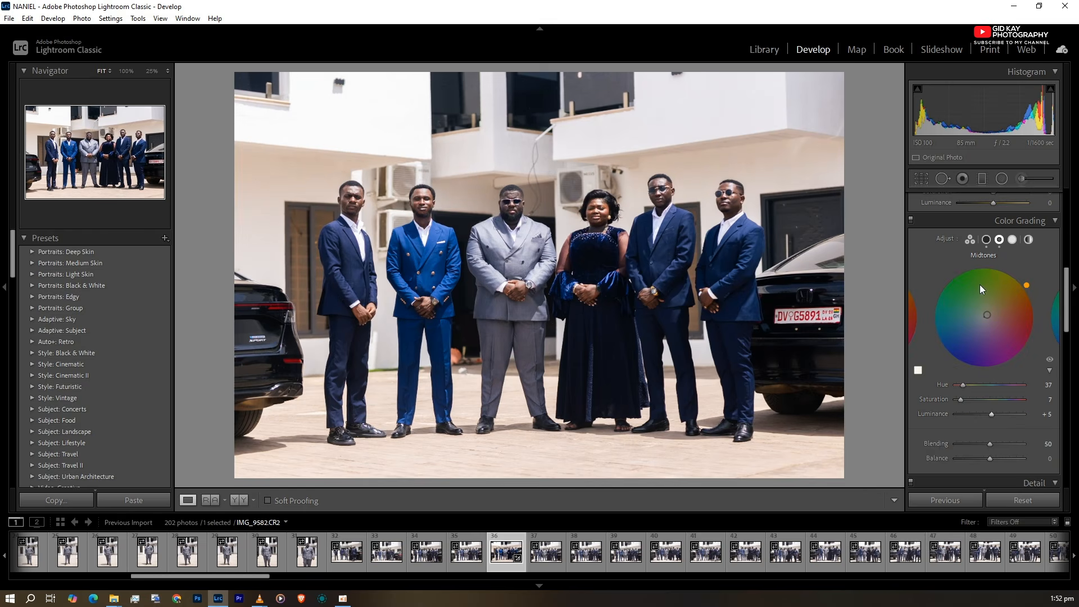
# - Grade the highlights with a green-cyan Hue of 157 and a Saturation of 15
pyautogui.click(1012, 239)
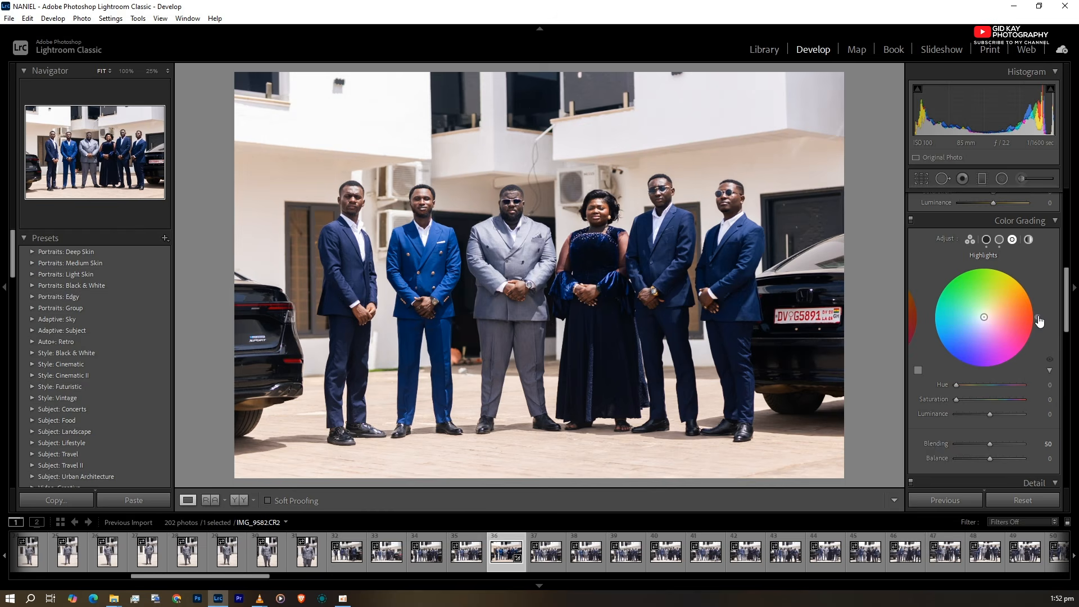
pyautogui.moveTo(1038, 317); pyautogui.dragTo(936, 293)
pyautogui.moveTo(956, 398); pyautogui.dragTo(969, 397)
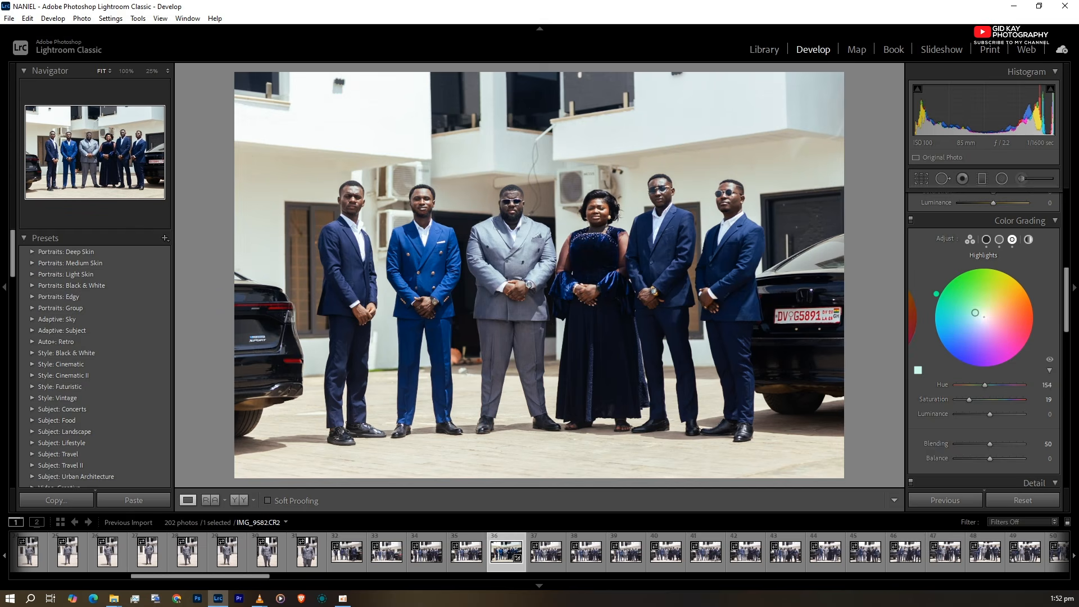
pyautogui.moveTo(936, 293); pyautogui.dragTo(935, 296)
pyautogui.moveTo(935, 296)
pyautogui.mouseDown()
pyautogui.moveTo(955, 273)
pyautogui.moveTo(1010, 270)
pyautogui.moveTo(1036, 300)
pyautogui.moveTo(1028, 346)
pyautogui.moveTo(1006, 366)
pyautogui.moveTo(961, 363)
pyautogui.moveTo(938, 341)
pyautogui.moveTo(935, 298)
pyautogui.mouseUp()
pyautogui.moveTo(968, 399); pyautogui.dragTo(959, 400)
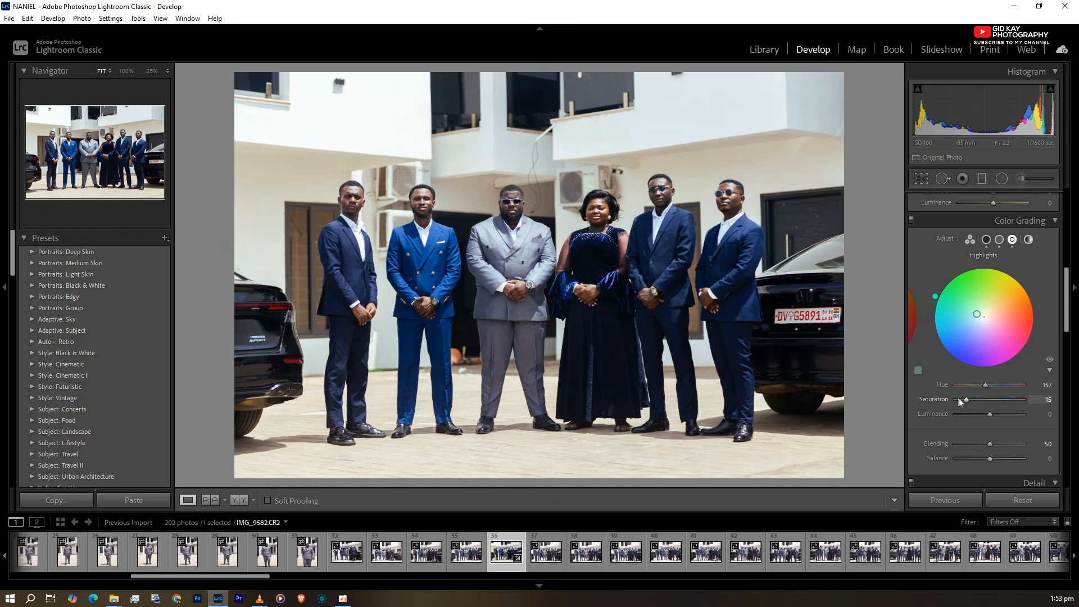
# - Set the Basic Shadows to +5 and compare the photo before and after side by side, returning to the single view
pyautogui.scroll(5, 927, 258)
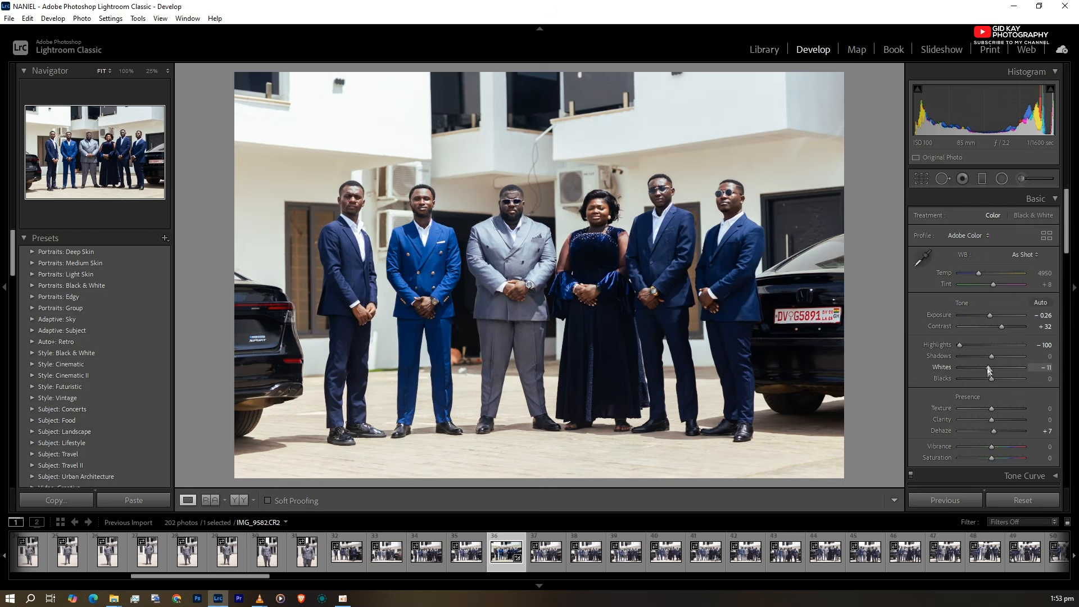
pyautogui.moveTo(991, 356)
pyautogui.mouseDown()
pyautogui.moveTo(1004, 355)
pyautogui.moveTo(991, 356)
pyautogui.mouseUp()
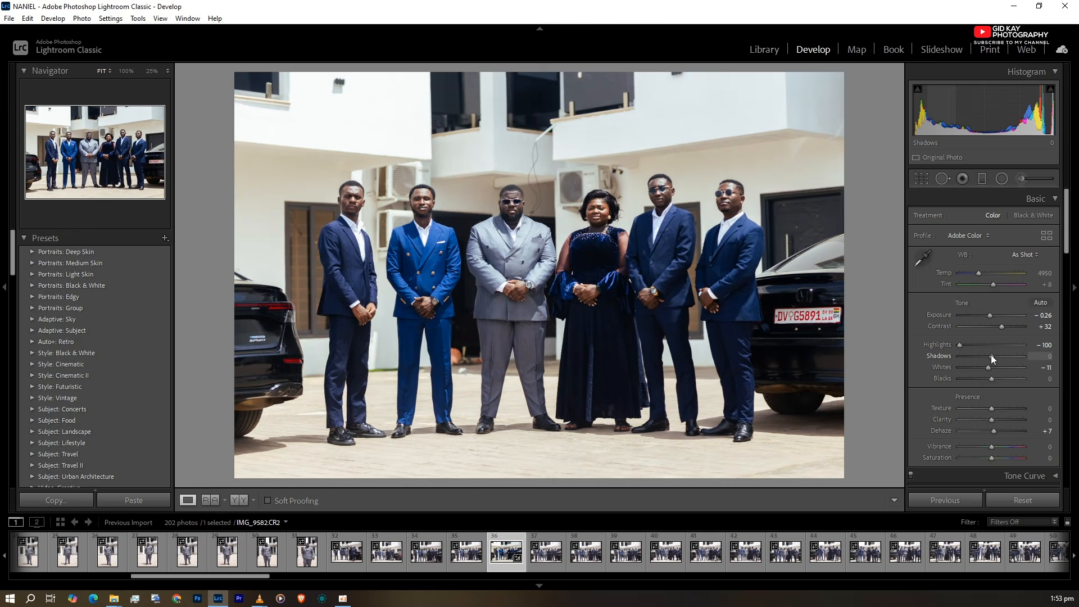
pyautogui.moveTo(990, 355); pyautogui.dragTo(993, 356)
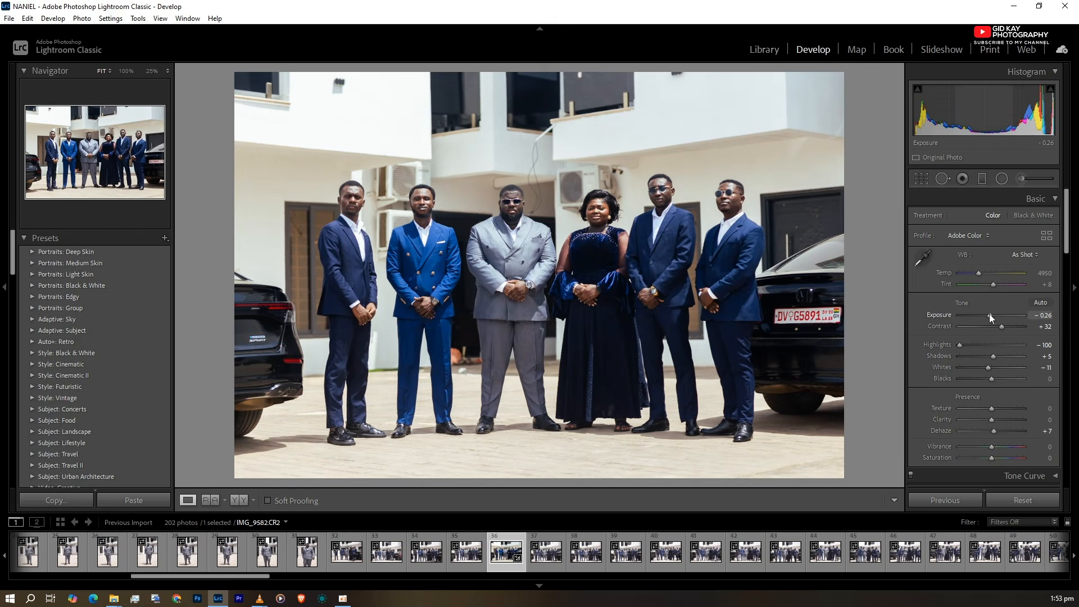
pyautogui.click(236, 499)
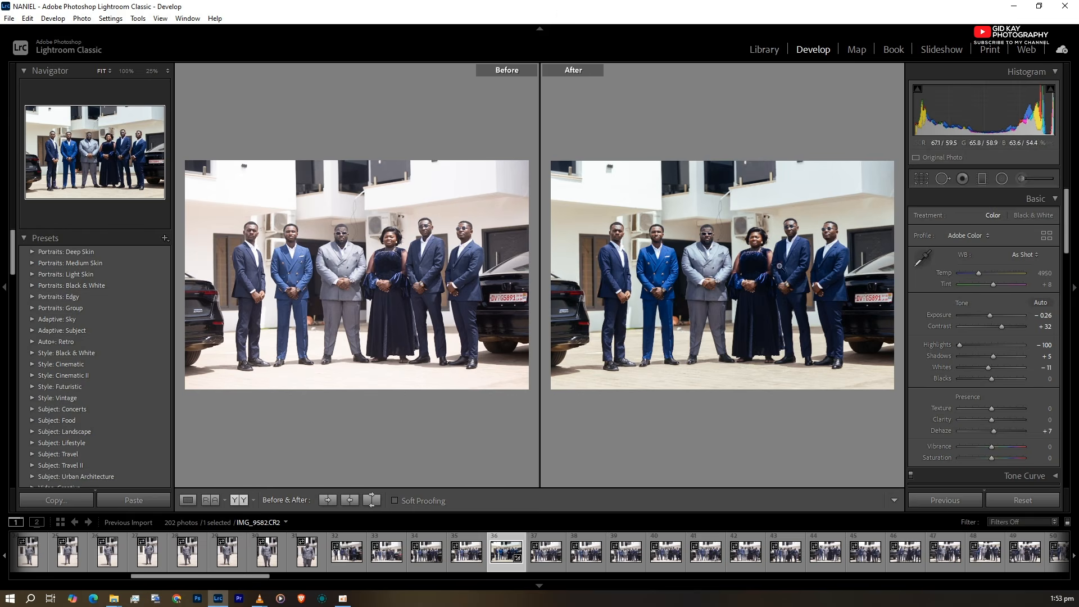
pyautogui.click(188, 500)
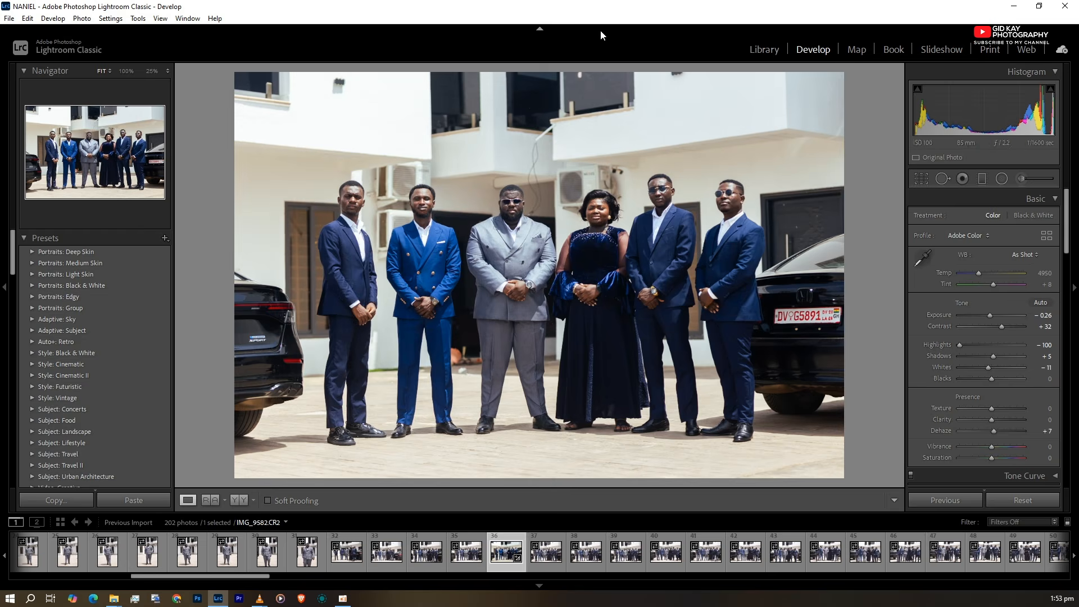
# - Copy the edited group photo's develop settings, accepting the already selected setting categories
pyautogui.rightClick(557, 158)
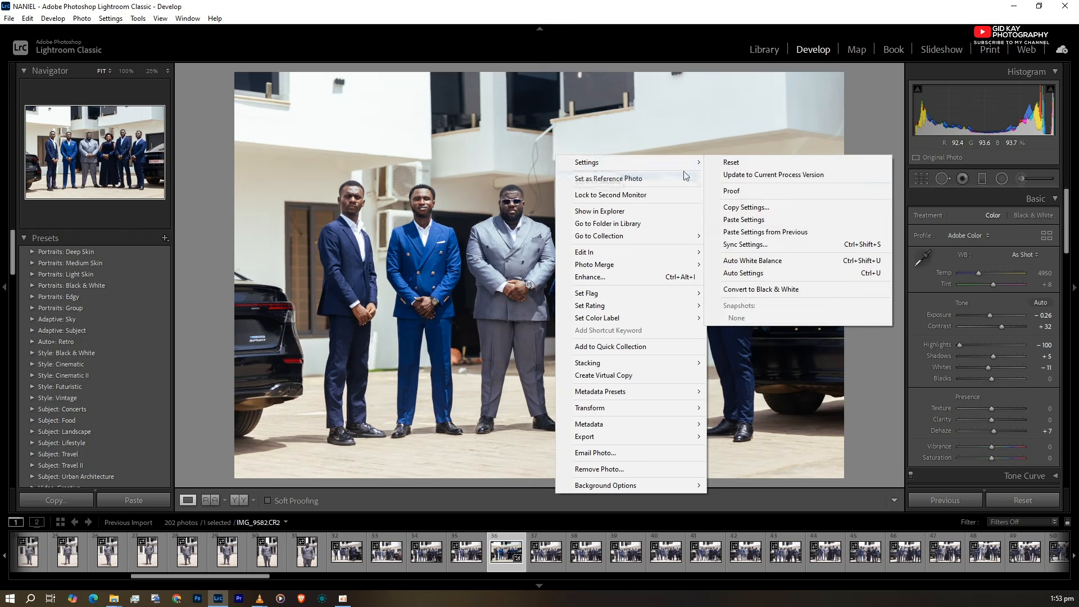
pyautogui.click(739, 209)
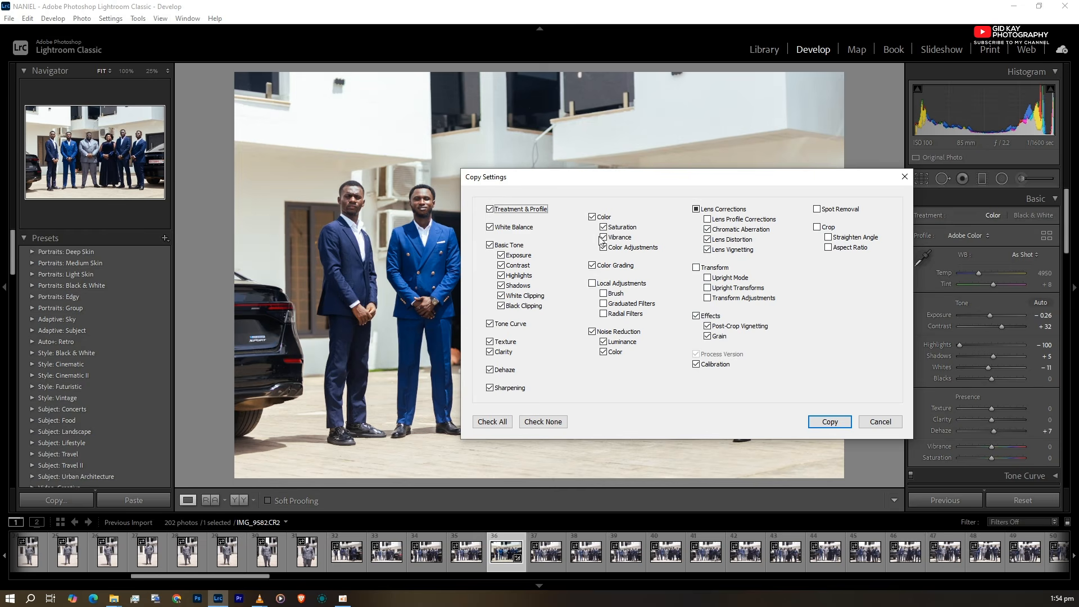
pyautogui.click(838, 421)
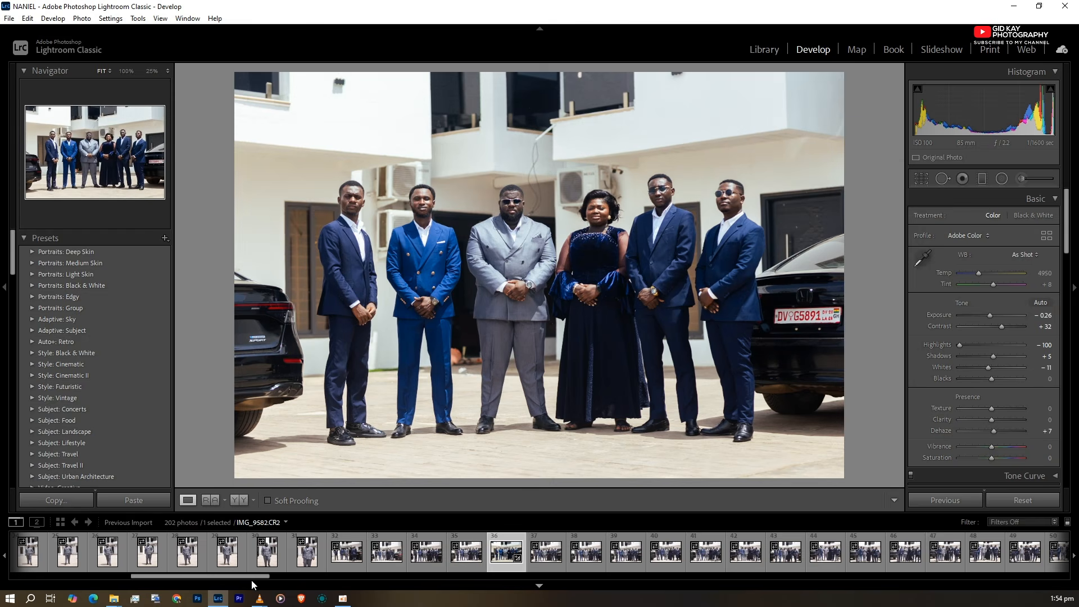
# - Select the photo IMG_9588.CR2 and inspect the faces of the man in the grey suit and the woman at 100%
pyautogui.moveTo(252, 580); pyautogui.dragTo(283, 579)
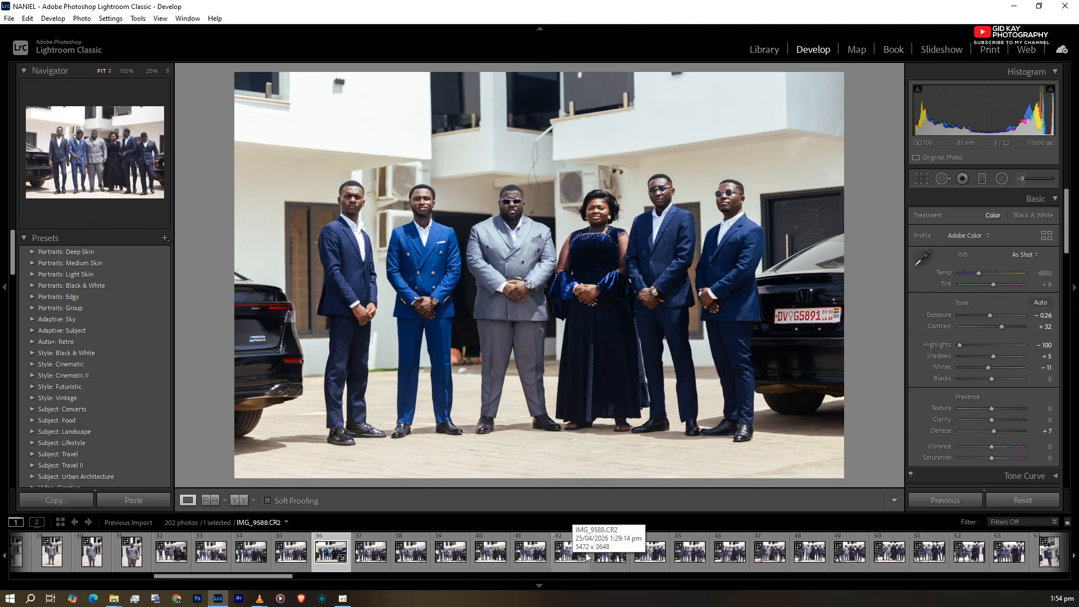
pyautogui.click(565, 558)
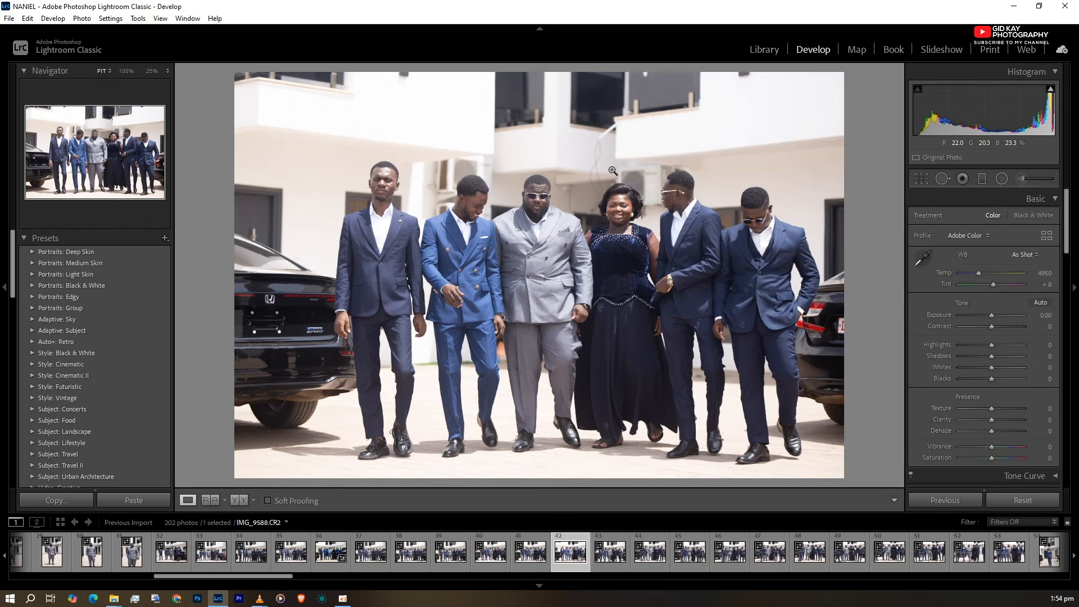
pyautogui.click(537, 187)
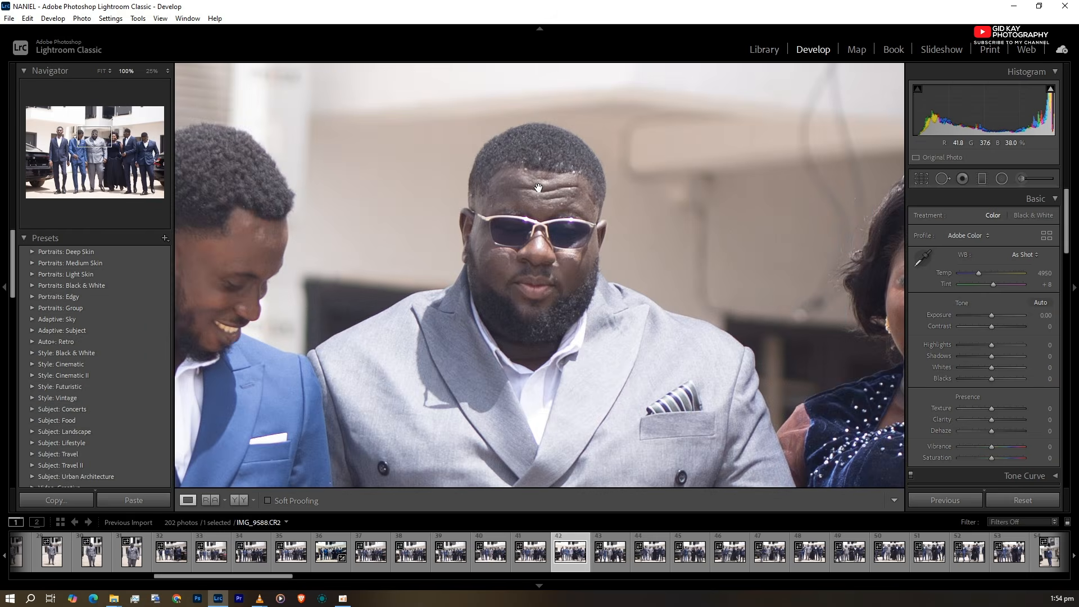
pyautogui.click(538, 186)
pyautogui.click(622, 199)
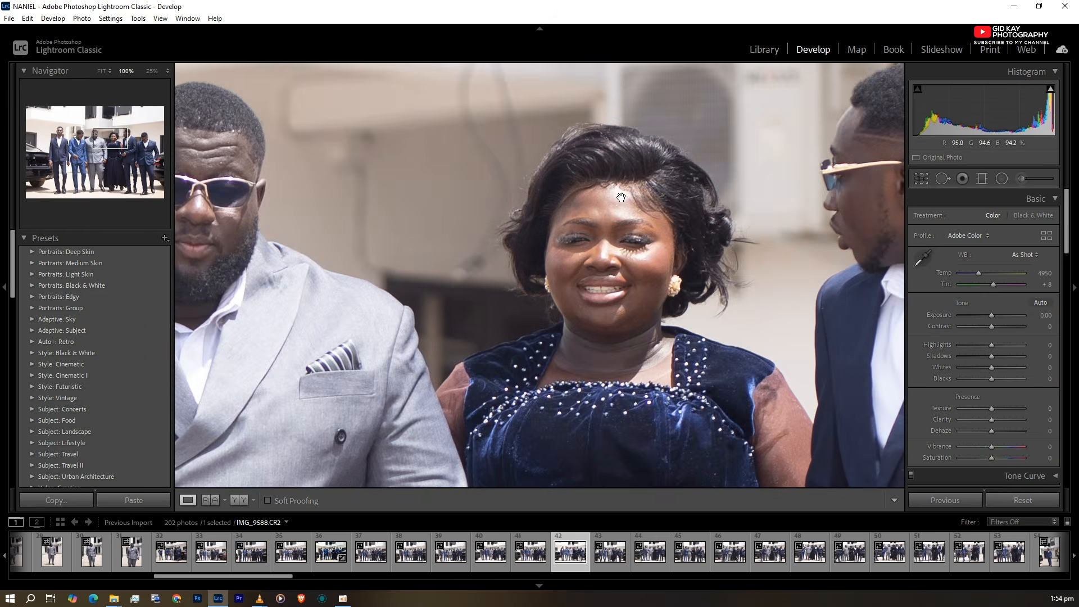
pyautogui.click(563, 163)
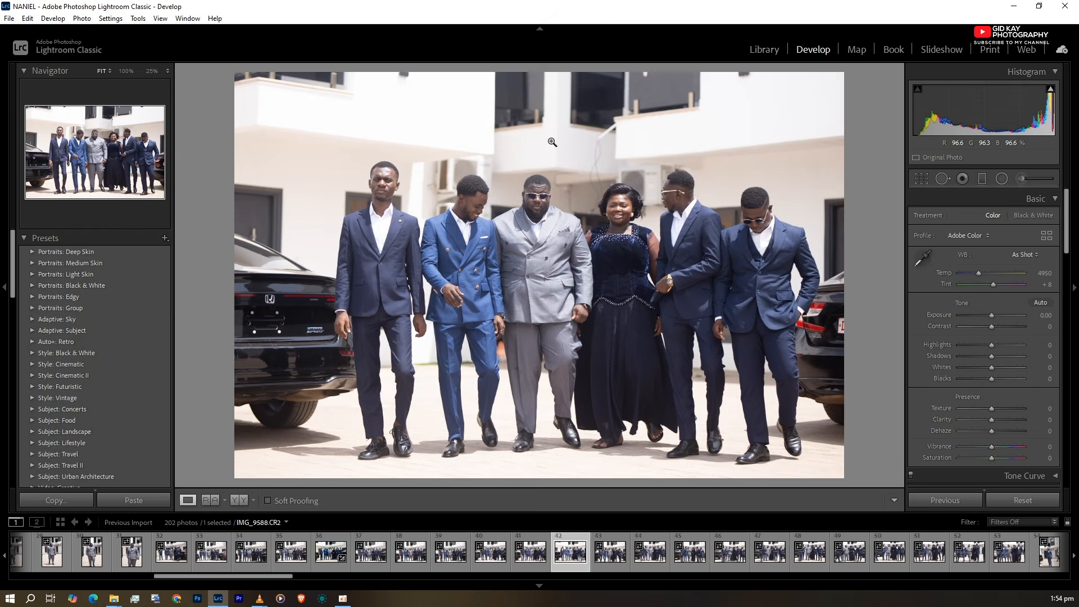
# - Paste the copied develop settings onto the group photo IMG_9588.CR2
pyautogui.rightClick(551, 142)
pyautogui.moveTo(602, 147)
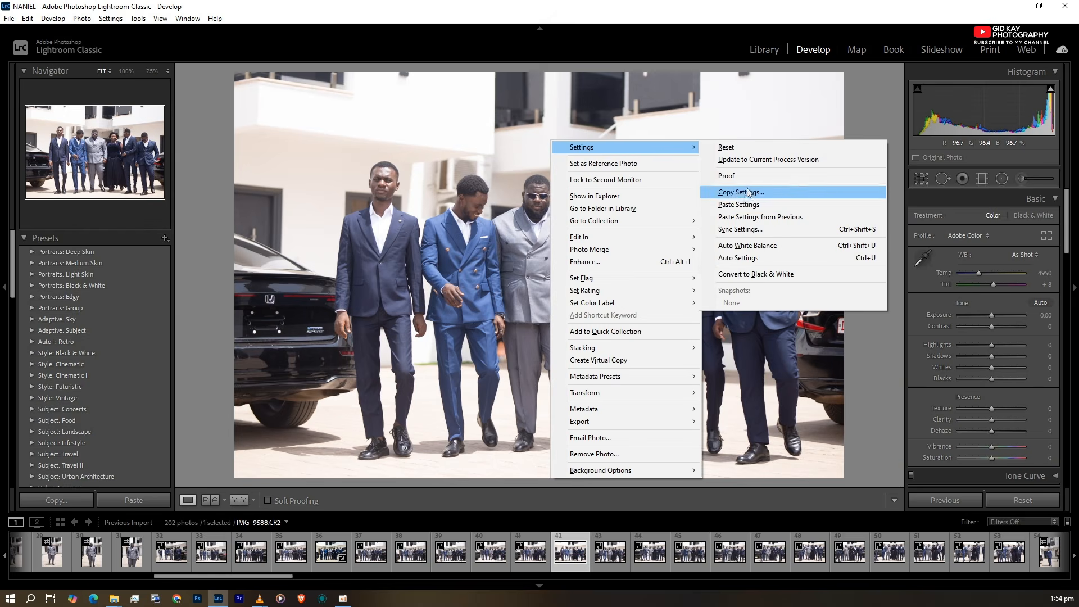
pyautogui.click(734, 205)
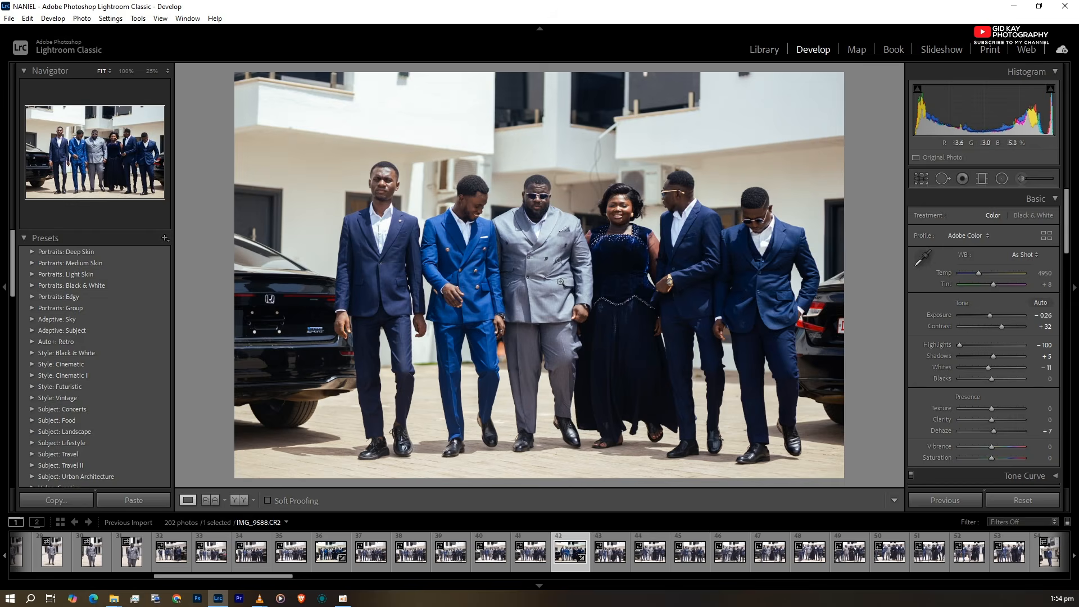
# - Crop the group photo with a custom aspect, trimming a strip off its left edge beside the black car
pyautogui.press('r')
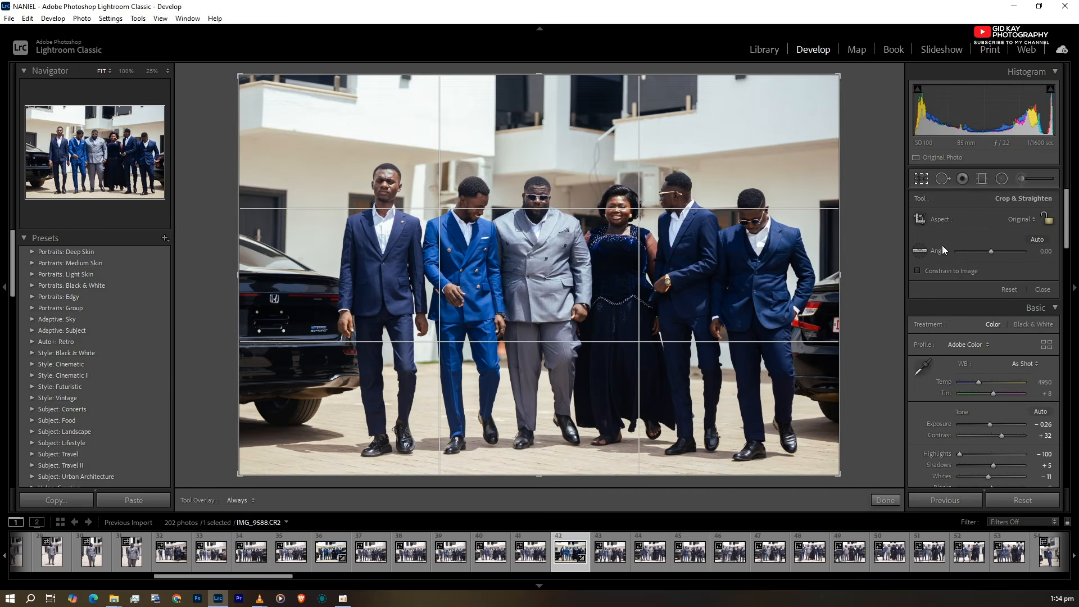
pyautogui.moveTo(239, 263); pyautogui.dragTo(264, 263)
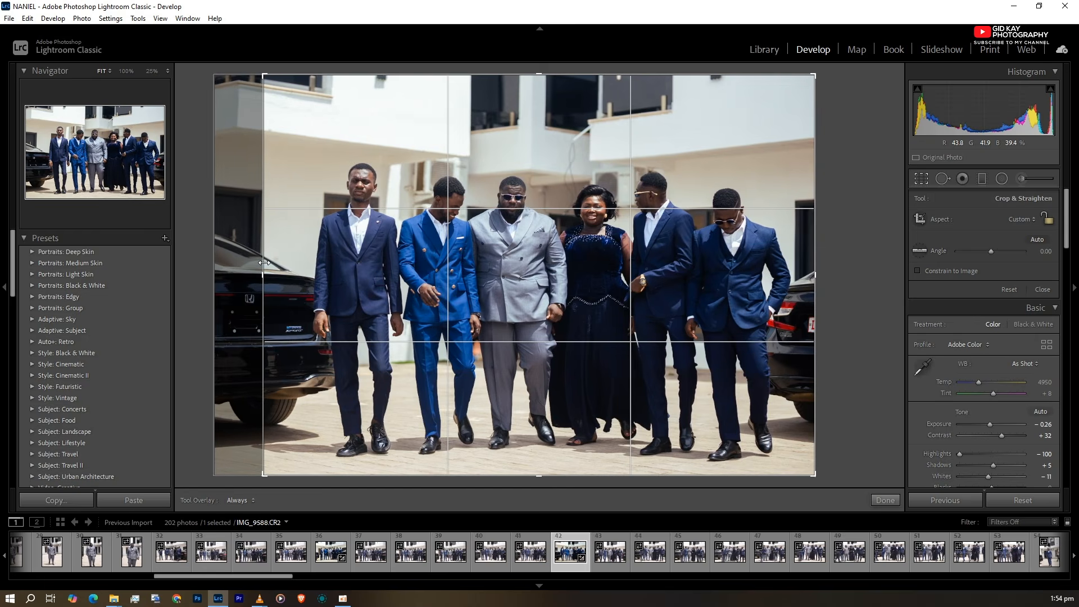
pyautogui.press('Return')
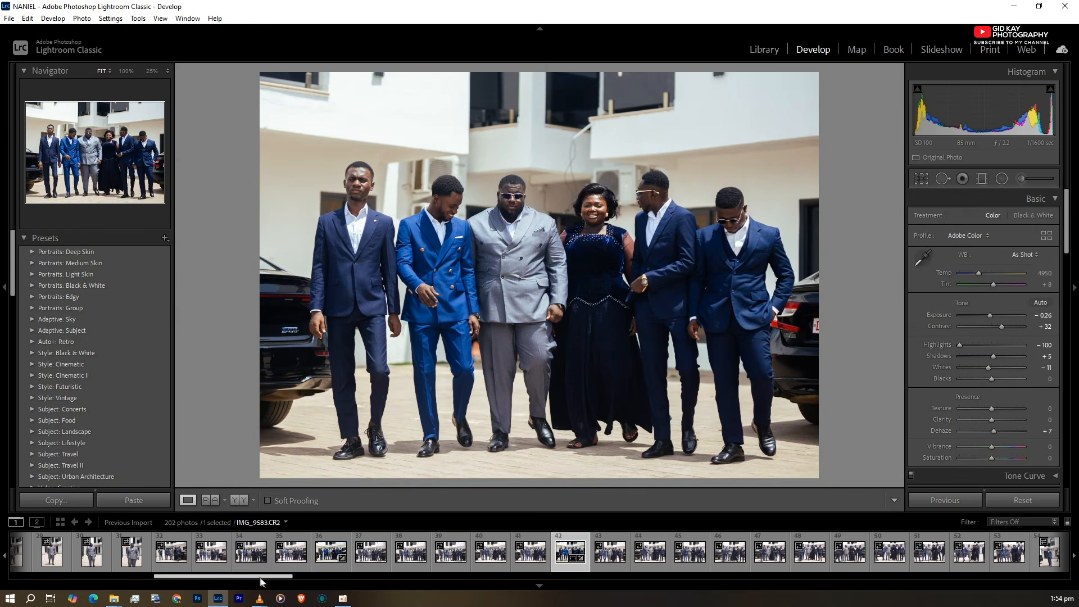
# - Select the portrait IMG_9603.CR2 of the man in the blue suit and inspect his face up close, returning to the fitted view
pyautogui.moveTo(280, 580); pyautogui.dragTo(338, 579)
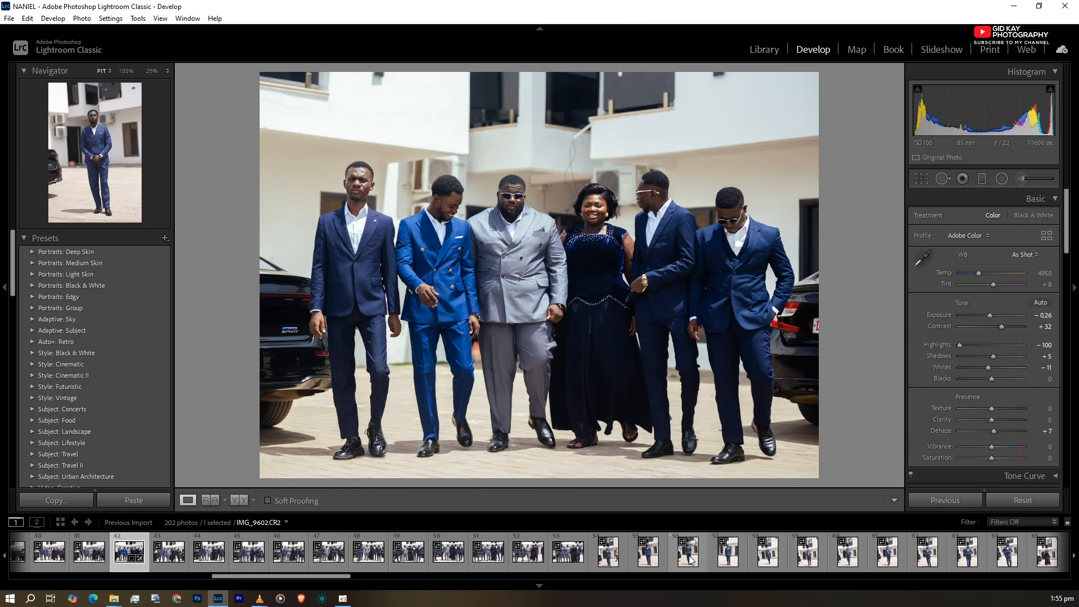
pyautogui.click(725, 559)
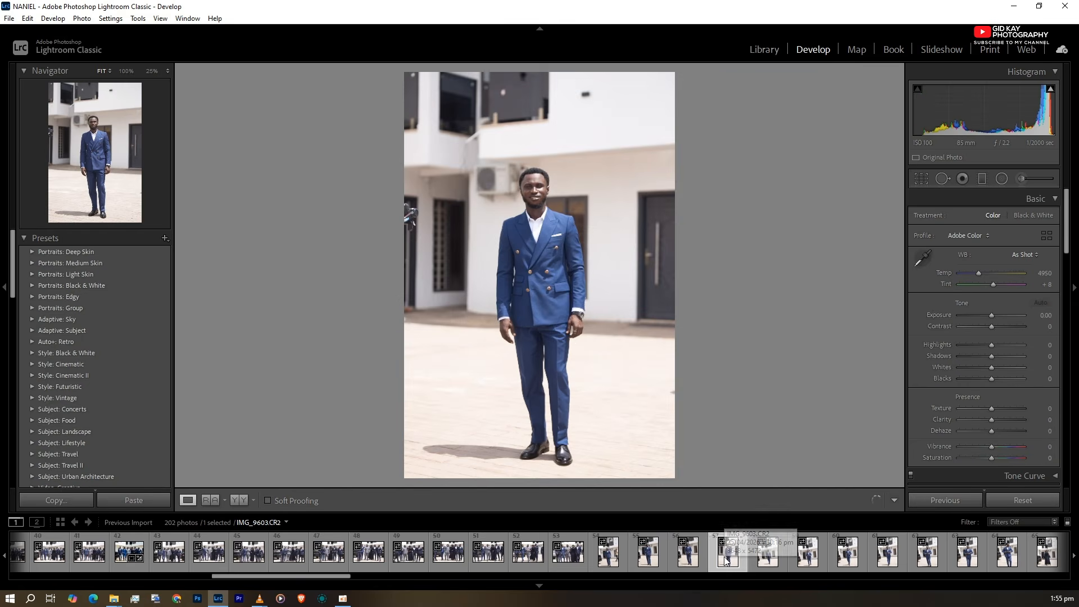
pyautogui.click(535, 183)
pyautogui.click(535, 184)
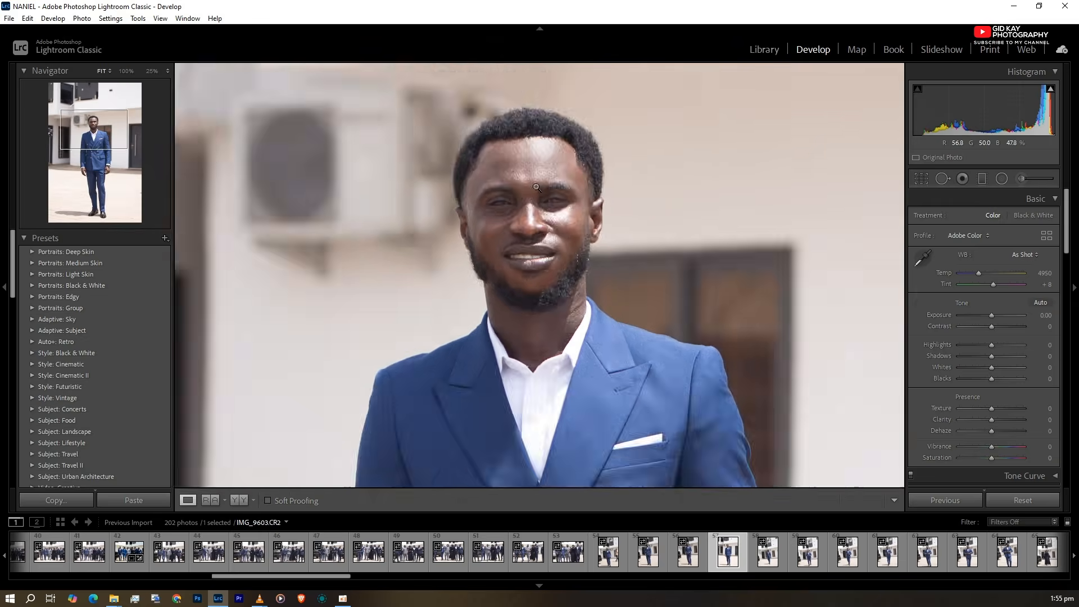
# - Paste the copied develop settings onto IMG_9603.CR2 and set its Exposure to +0.09
pyautogui.rightClick(538, 157)
pyautogui.moveTo(583, 163)
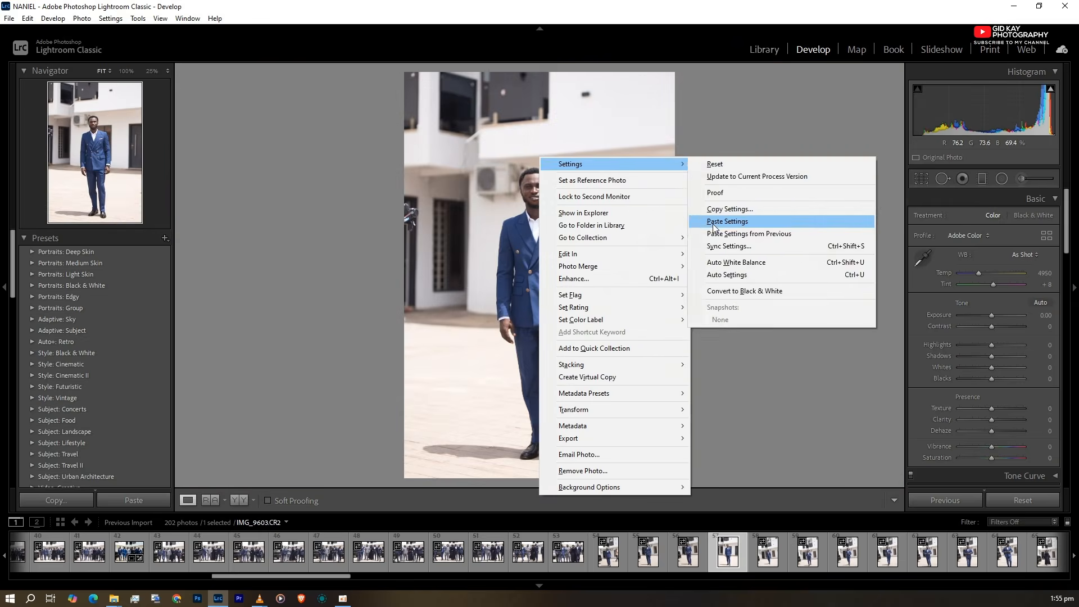
pyautogui.click(712, 220)
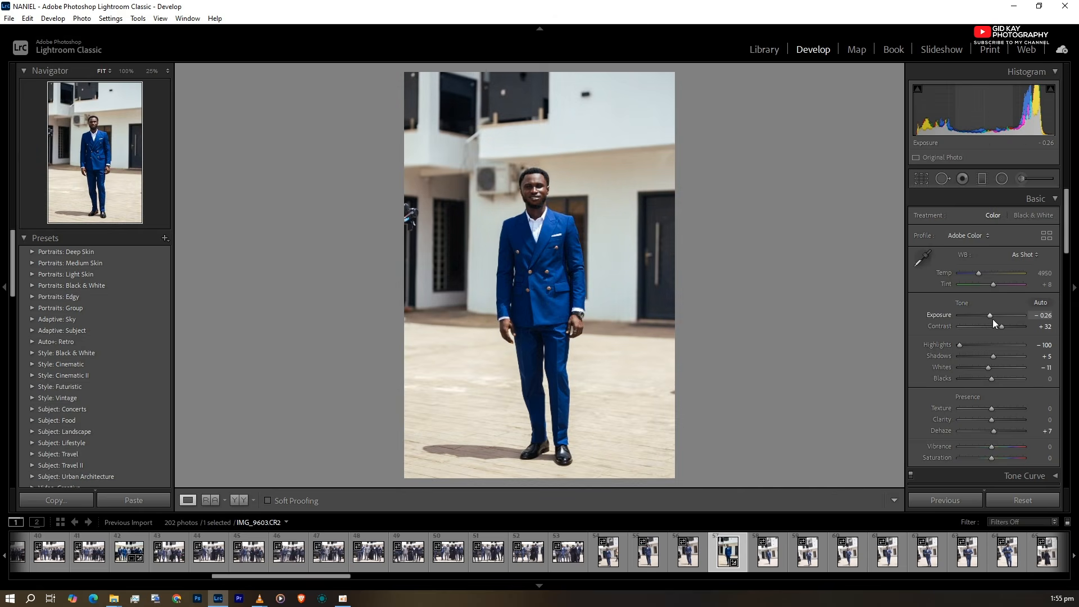
pyautogui.moveTo(991, 314); pyautogui.dragTo(992, 315)
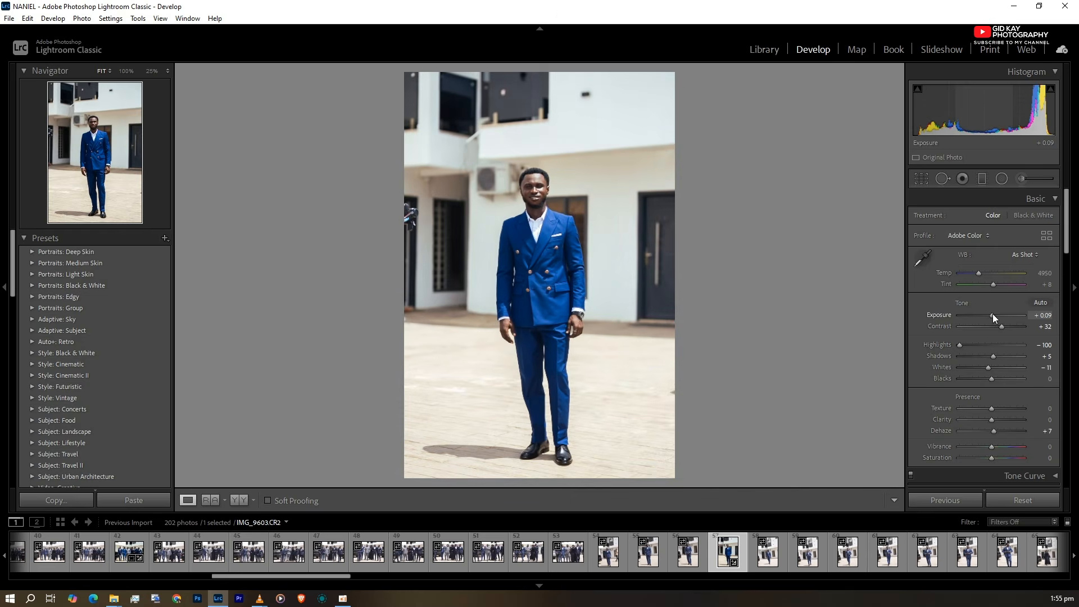
# - Crop the portrait to the 4 x 5 / 8 x 10 aspect, straightened by an angle of 1.09, with the excess above the man removed
pyautogui.press('r')
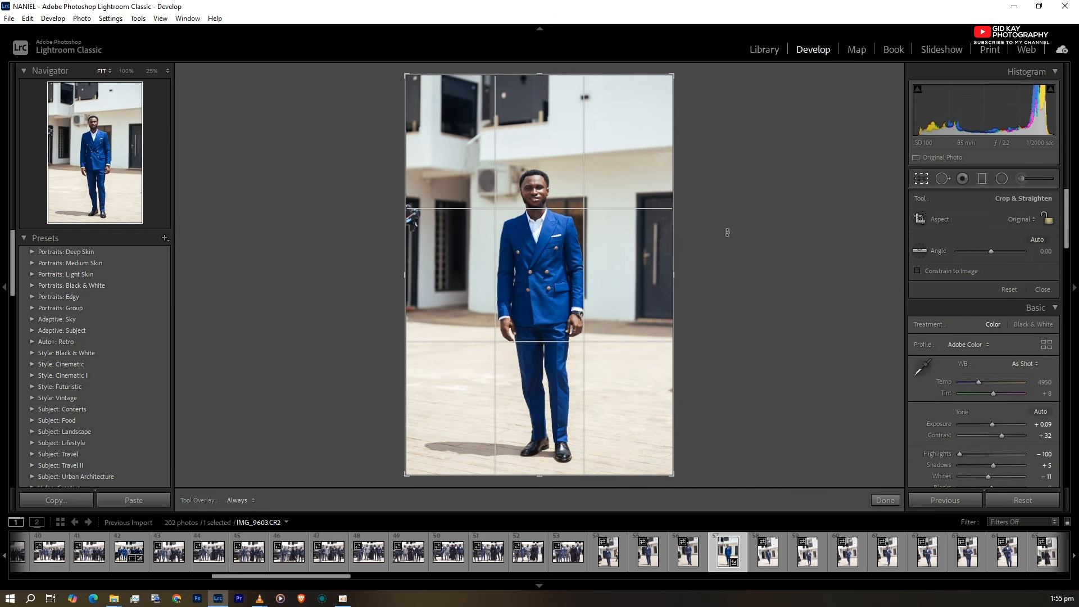
pyautogui.click(1021, 219)
pyautogui.click(962, 287)
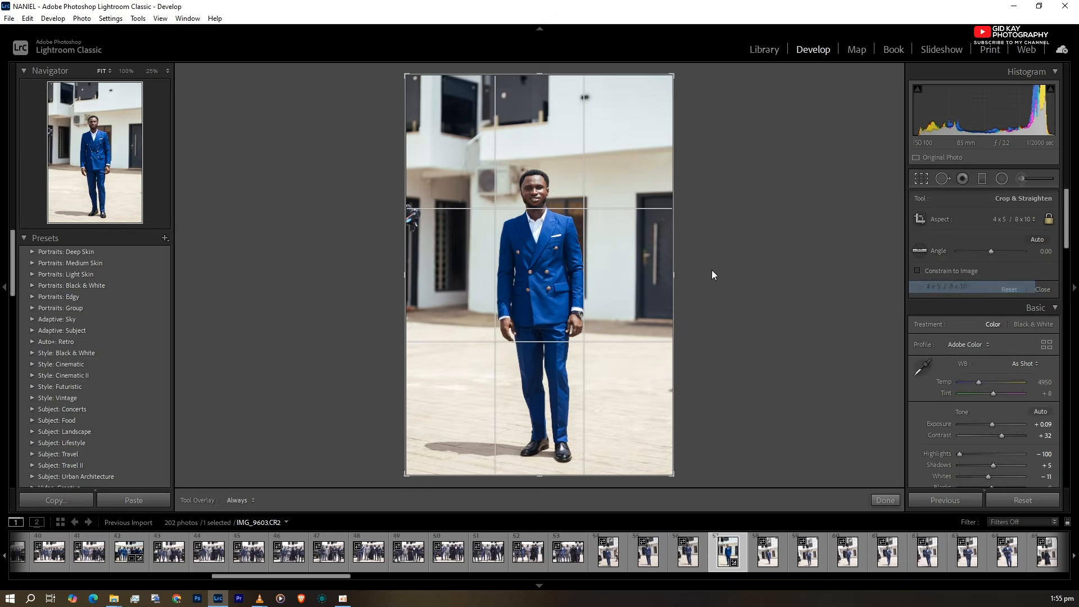
pyautogui.moveTo(669, 141); pyautogui.dragTo(682, 102)
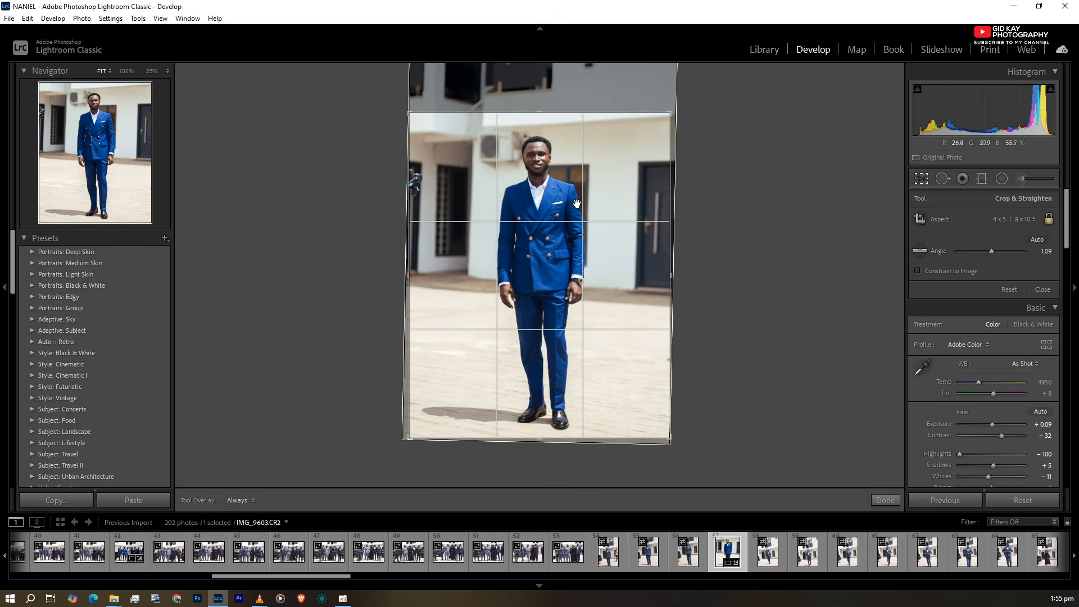
pyautogui.press('Return')
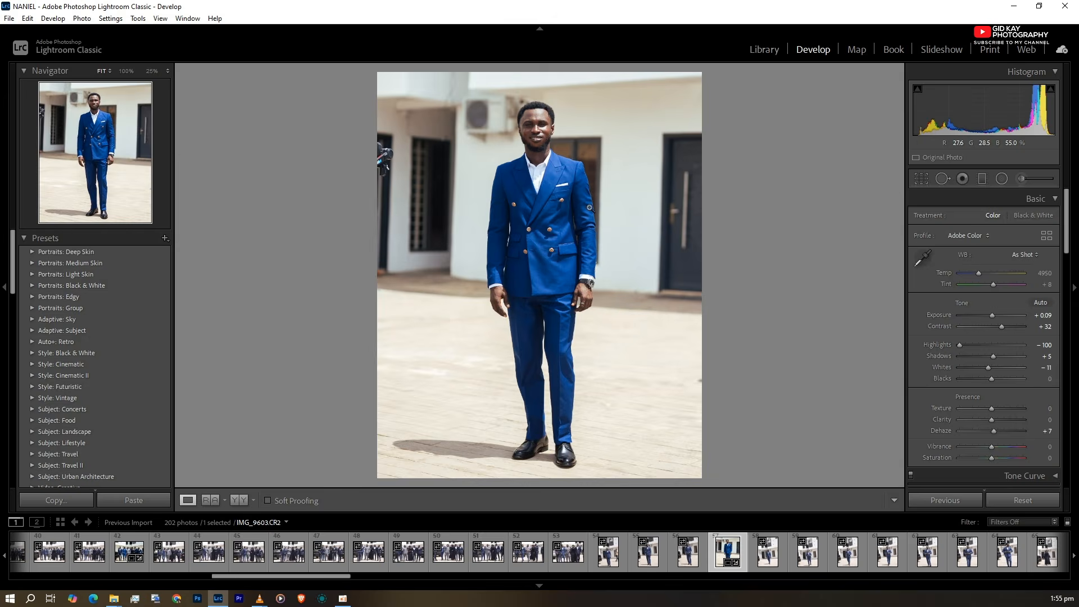
# - Try shifting the Blue Hue in HSL / Color to -33 on the suit and reset it to 0
pyautogui.press('r')
pyautogui.scroll(-2, 971, 378)
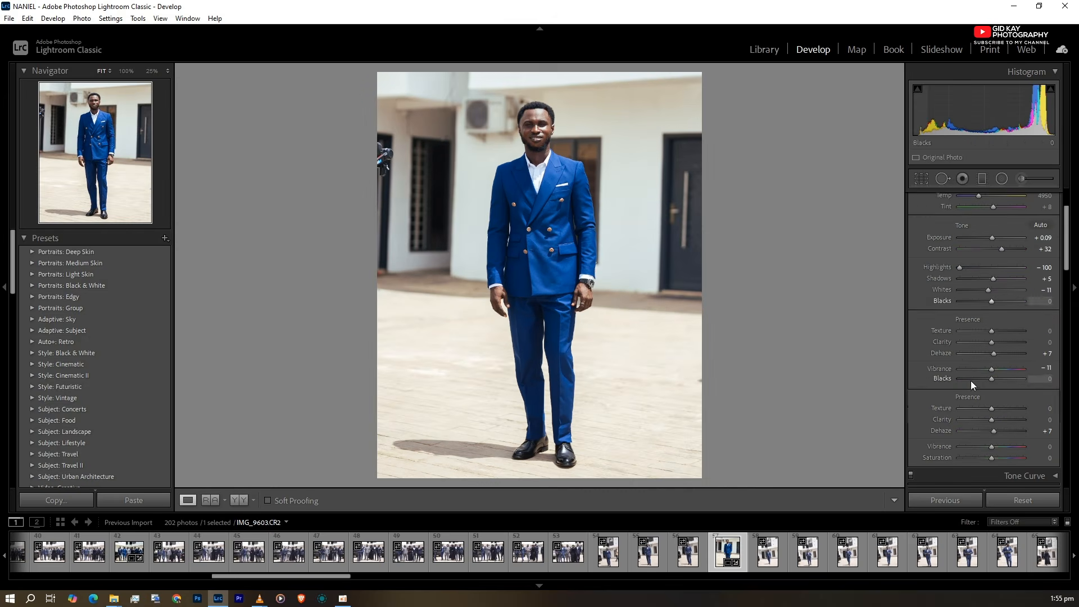
pyautogui.click(998, 355)
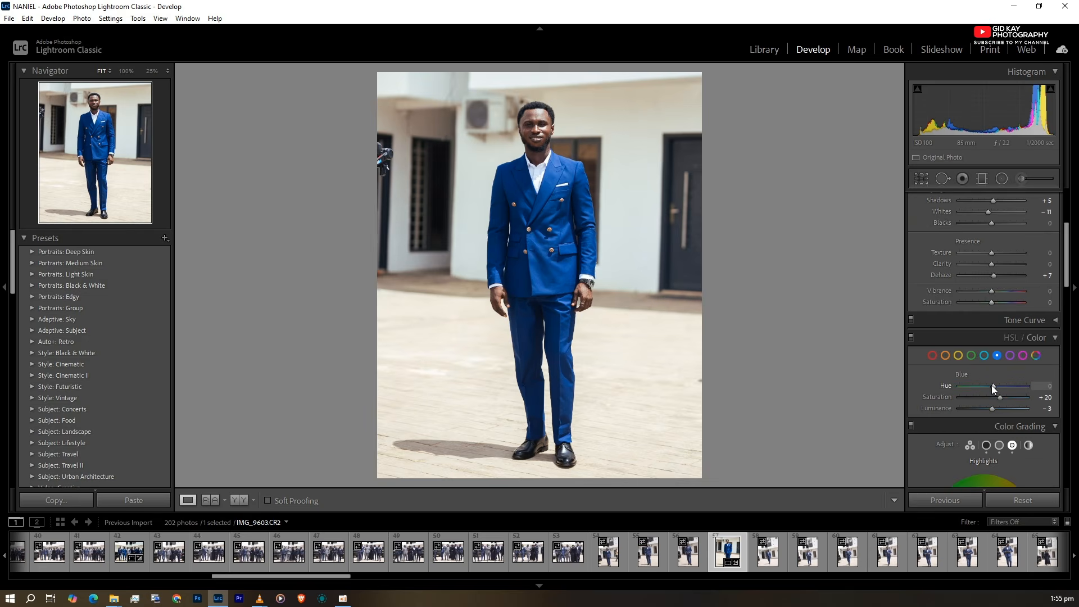
pyautogui.moveTo(993, 388); pyautogui.dragTo(985, 386)
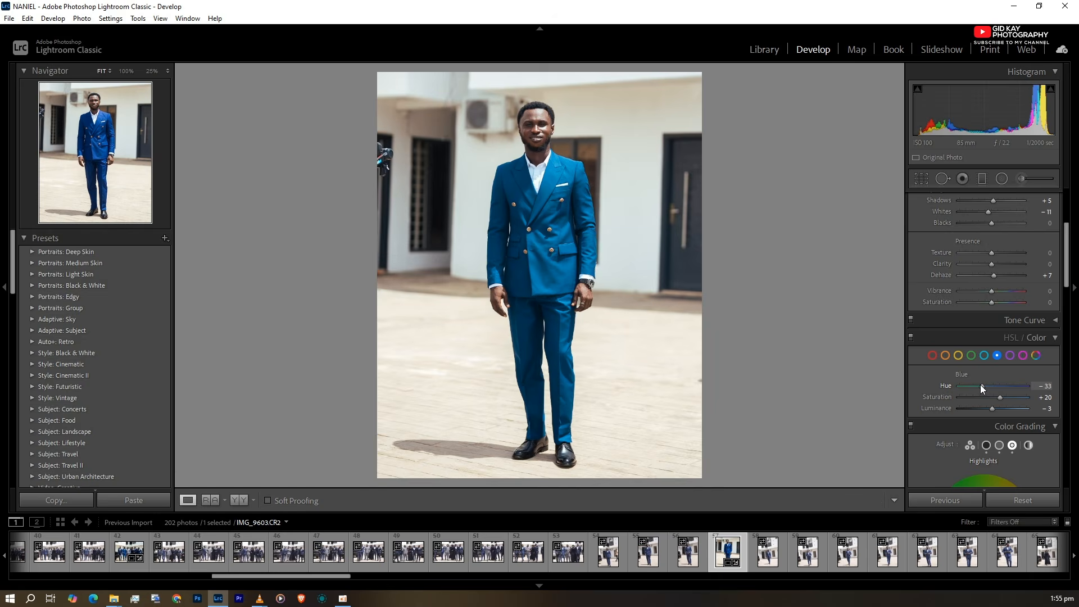
pyautogui.moveTo(983, 385)
pyautogui.mouseDown()
pyautogui.moveTo(995, 384)
pyautogui.moveTo(985, 386)
pyautogui.mouseUp()
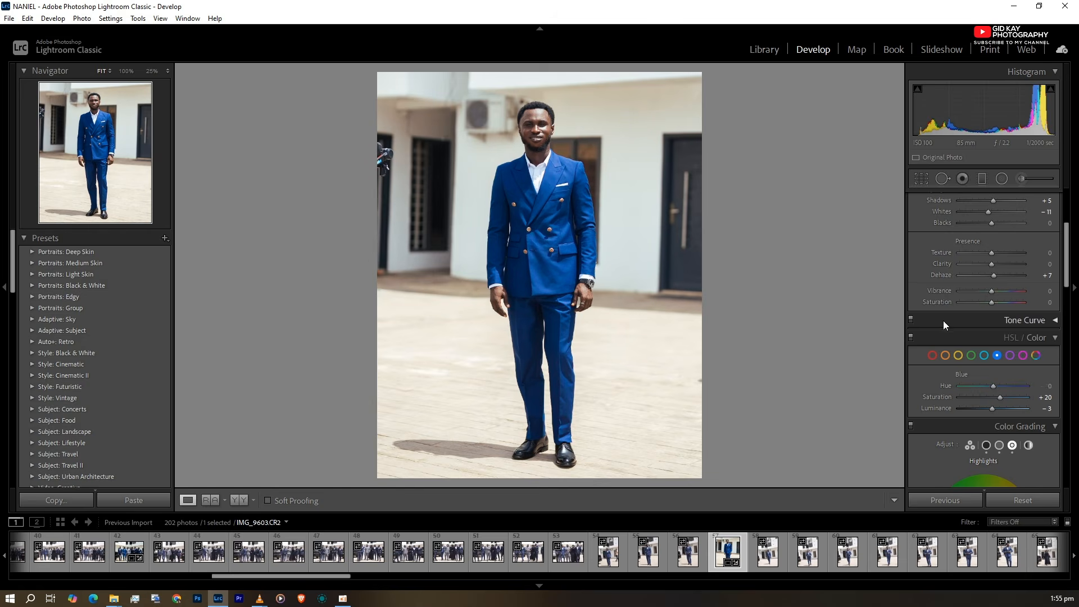
# - Preview the edited portrait in full screen and compare it before and after side by side
pyautogui.scroll(5, 943, 320)
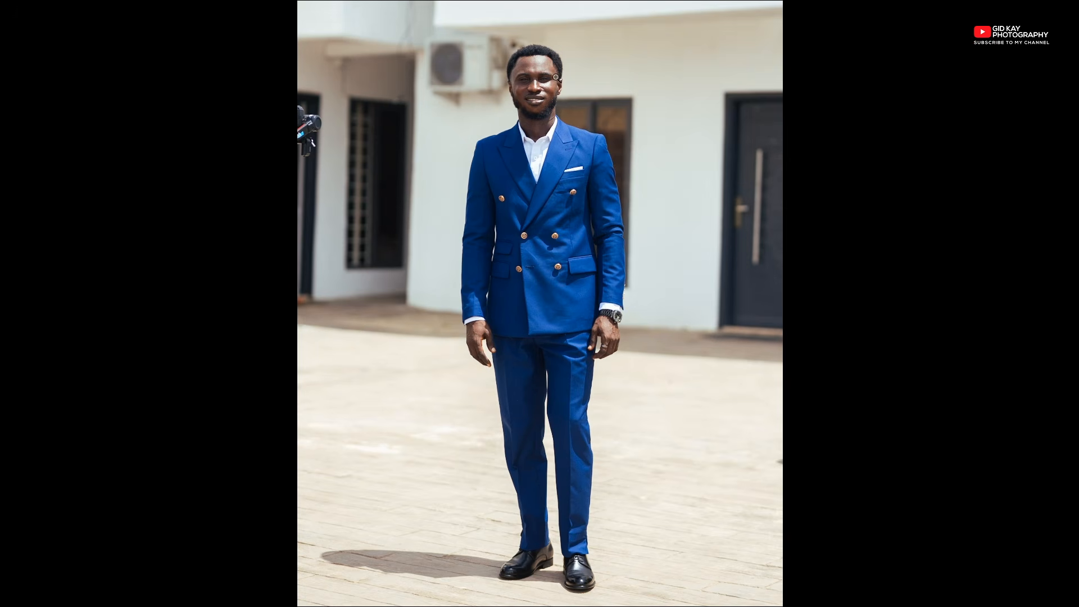
pyautogui.press('f')
pyautogui.click(242, 502)
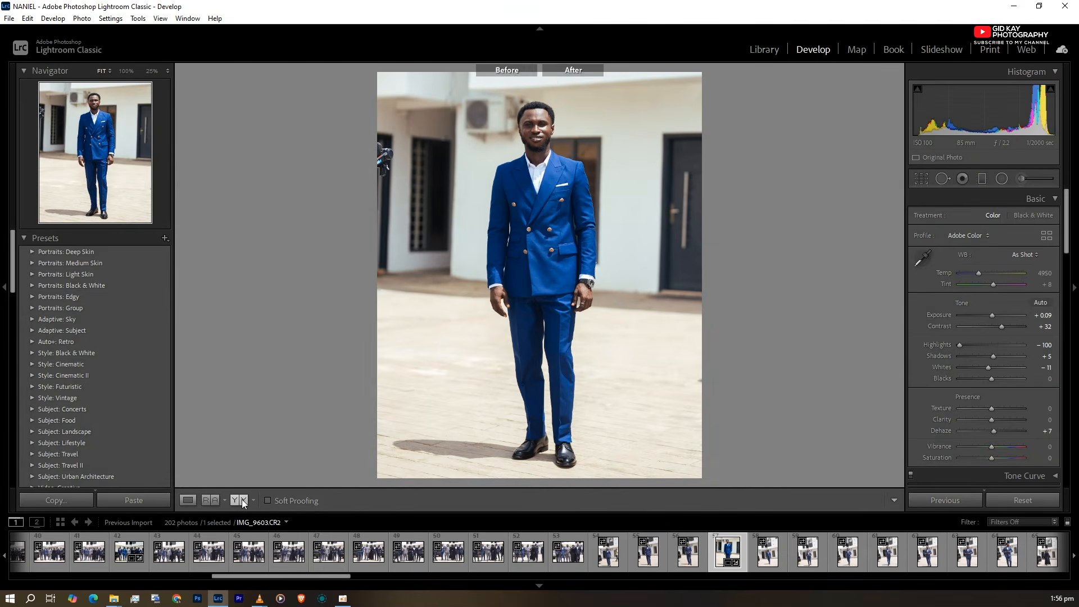